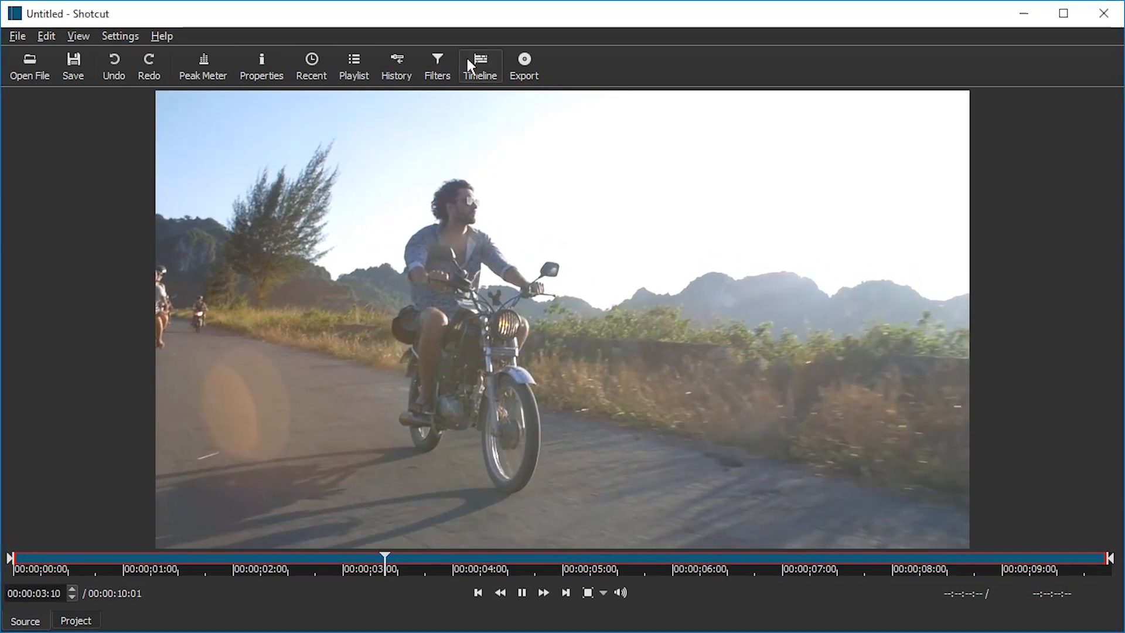
- Open the Timeline and Filters panels
left_click(471, 61)
left_click(442, 65)
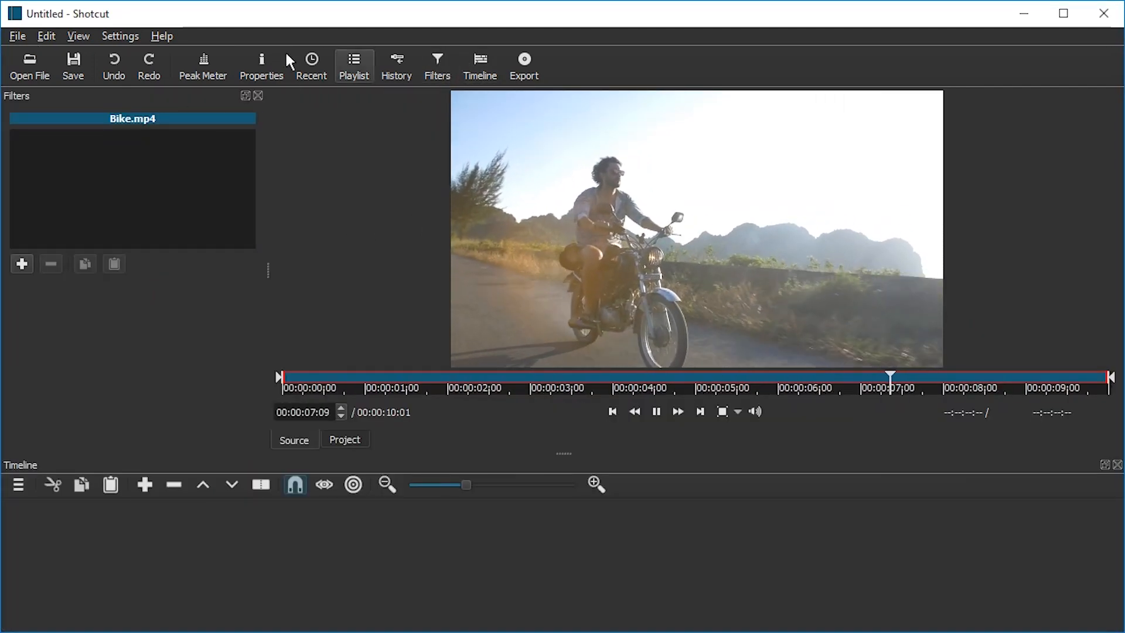
- Hide the toolbar and the panel title bars to make more room
left_click(86, 35)
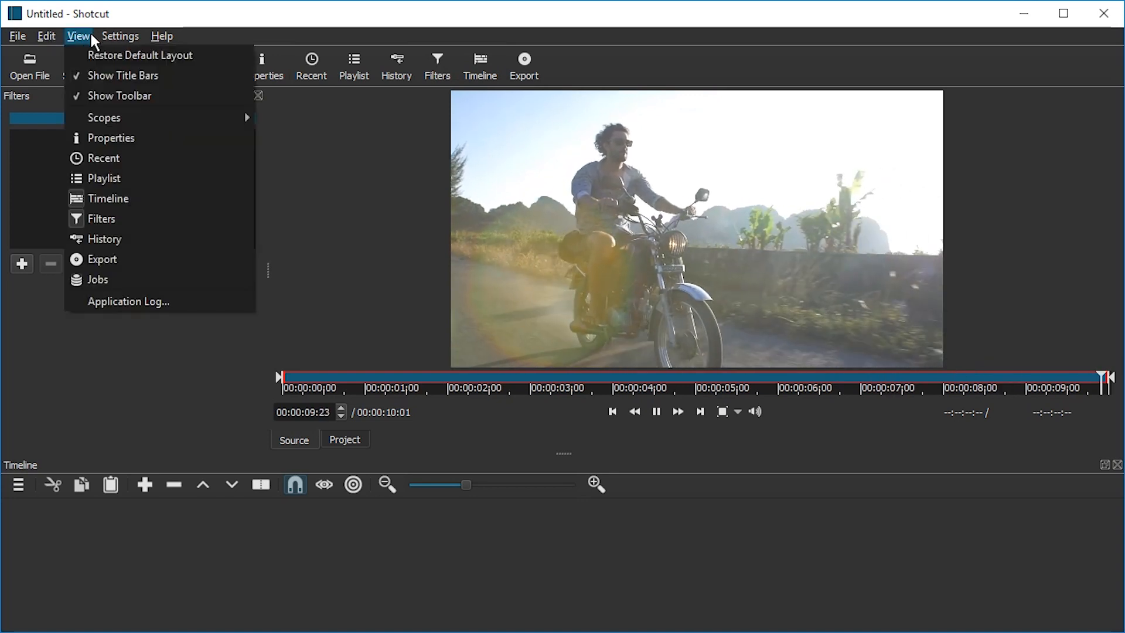
left_click(148, 96)
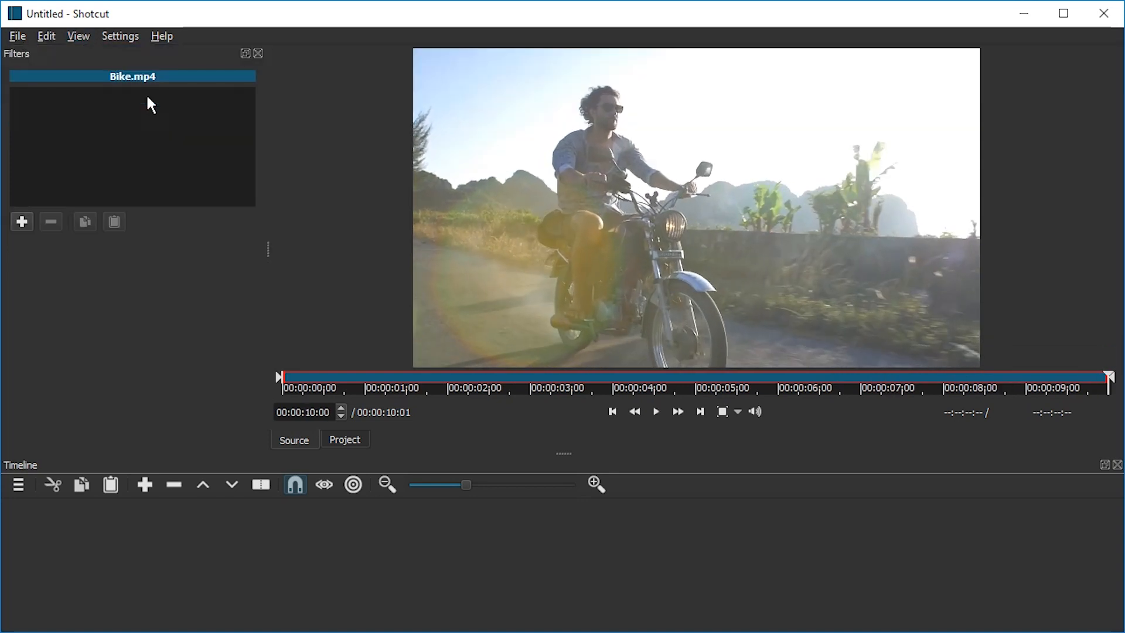
left_click(120, 35)
mouse_move(78, 37)
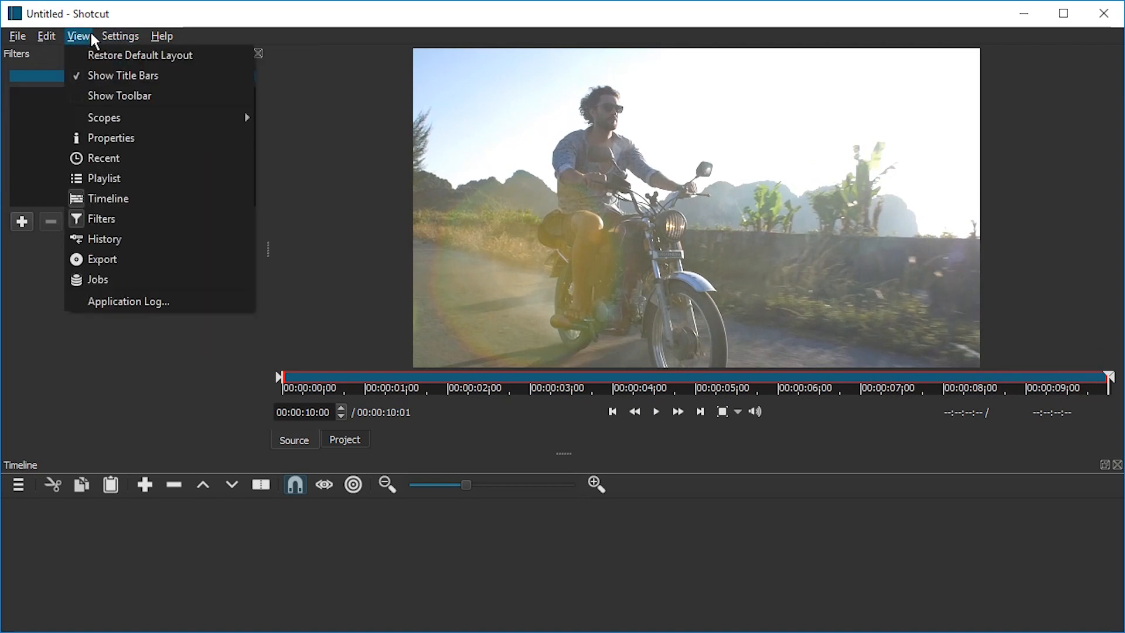
left_click(105, 77)
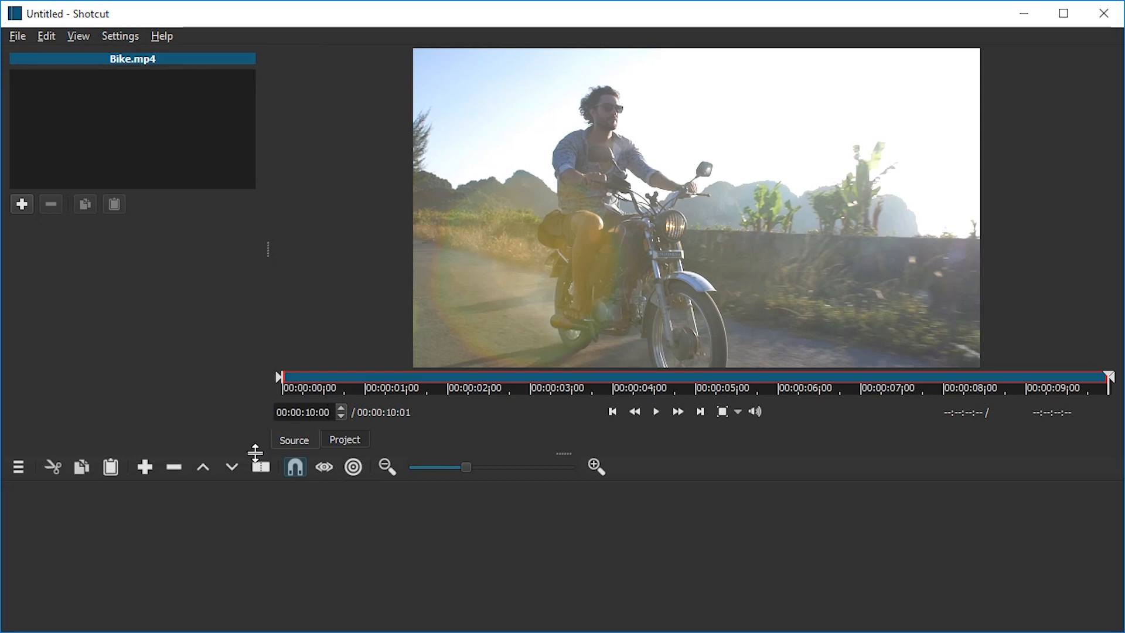
- Add the Bike.mp4 clip to the timeline and move the playhead to its start
left_click_drag(554, 275, 45, 546)
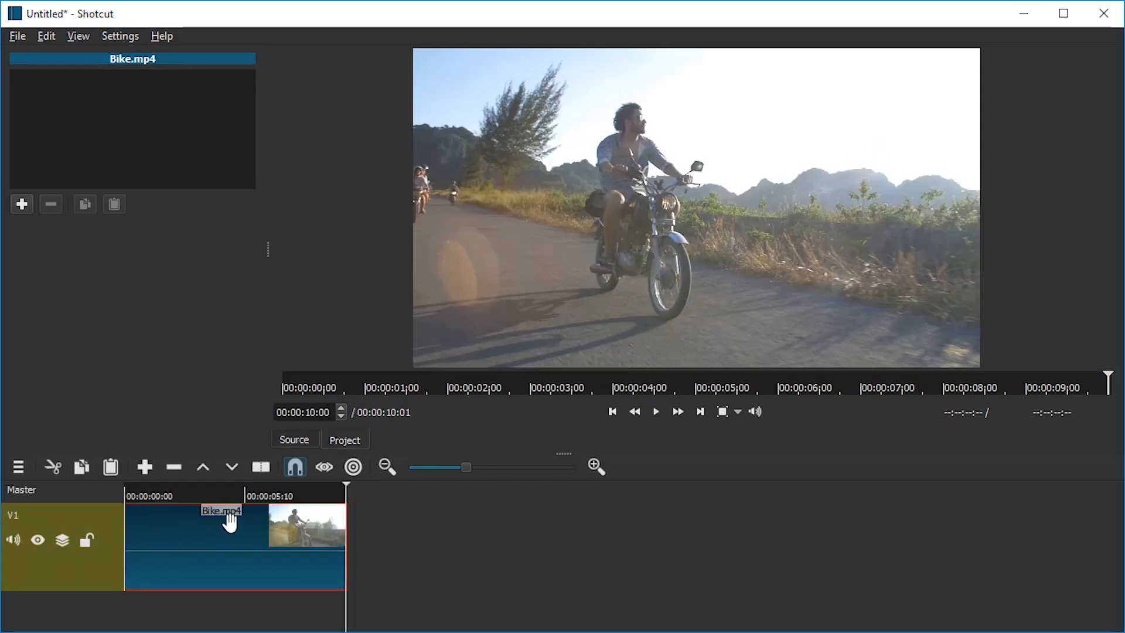
left_click_drag(221, 496, 127, 497)
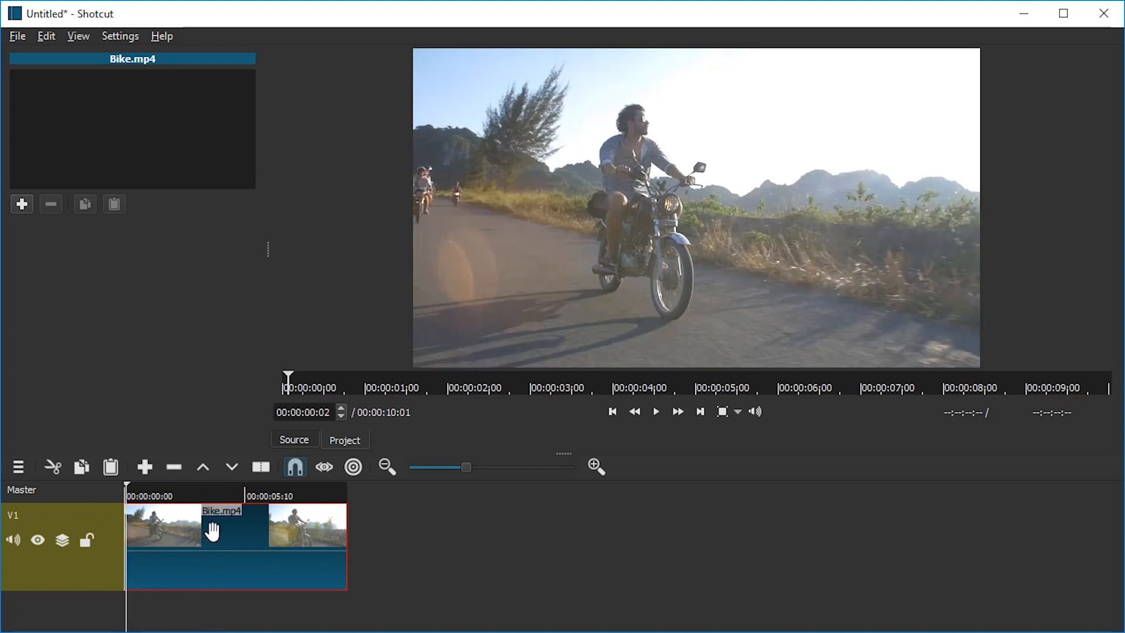
- Add the Stabilize video filter to the Bike.mp4 clip
left_click(22, 205)
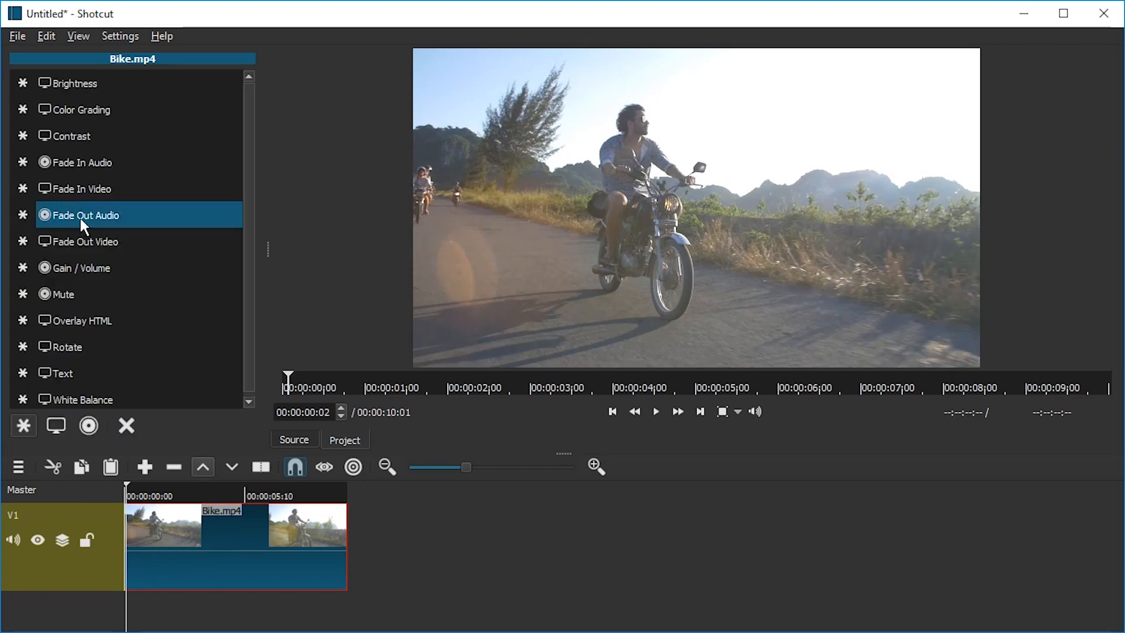
left_click(55, 424)
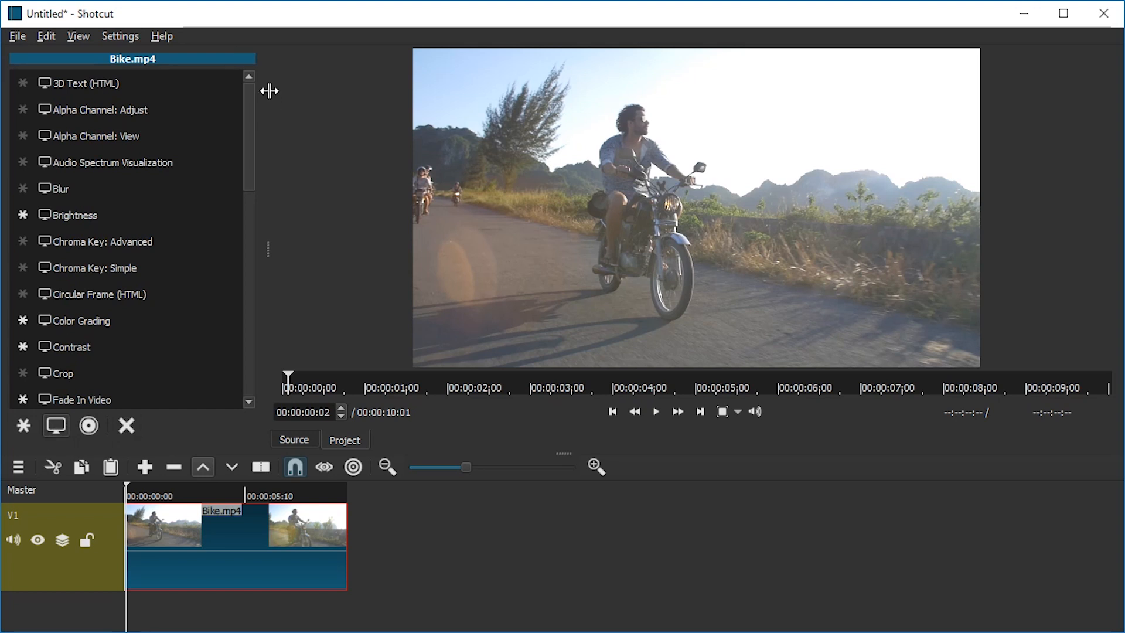
left_click_drag(250, 93, 262, 350)
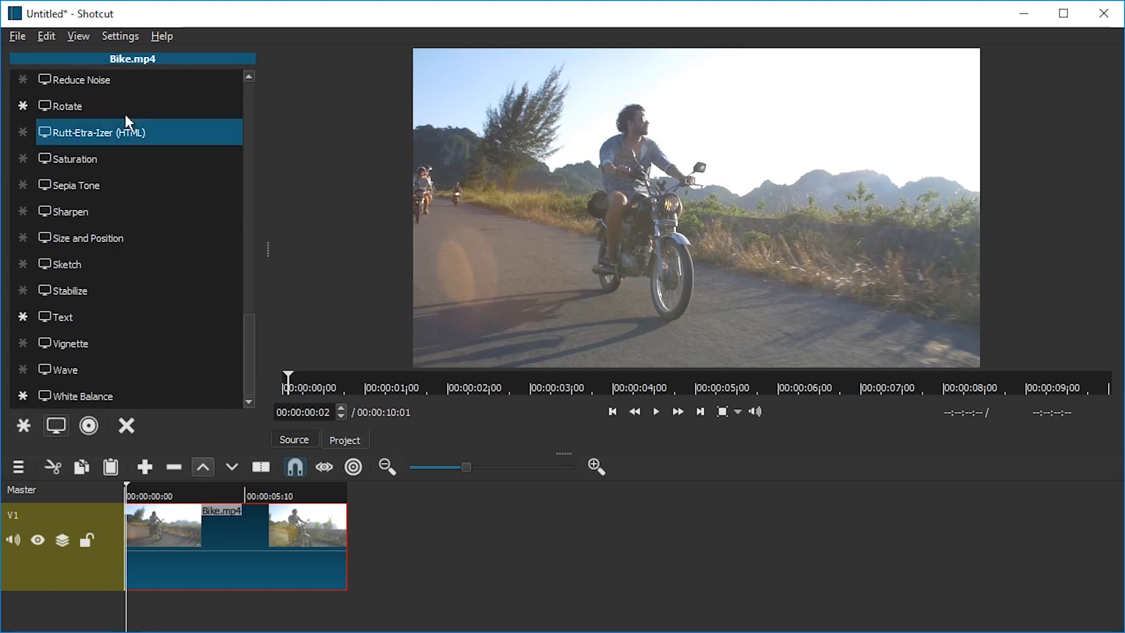
left_click(91, 296)
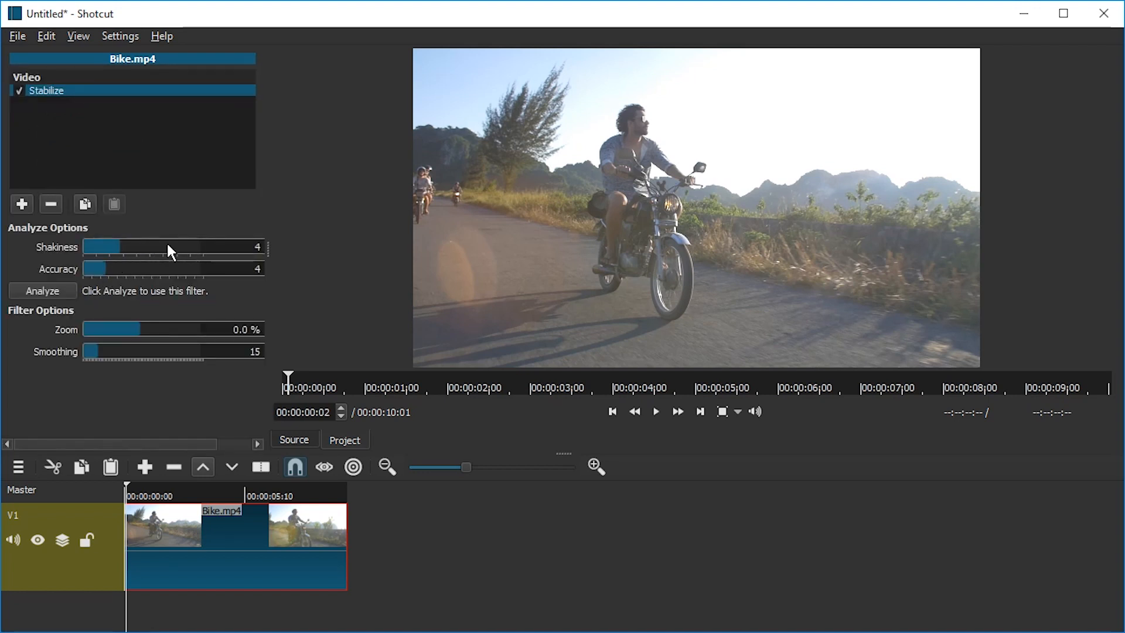
- Analyze the clip with the default settings, saving the analysis results as Bike in the Stab folder
left_click_drag(267, 247, 389, 248)
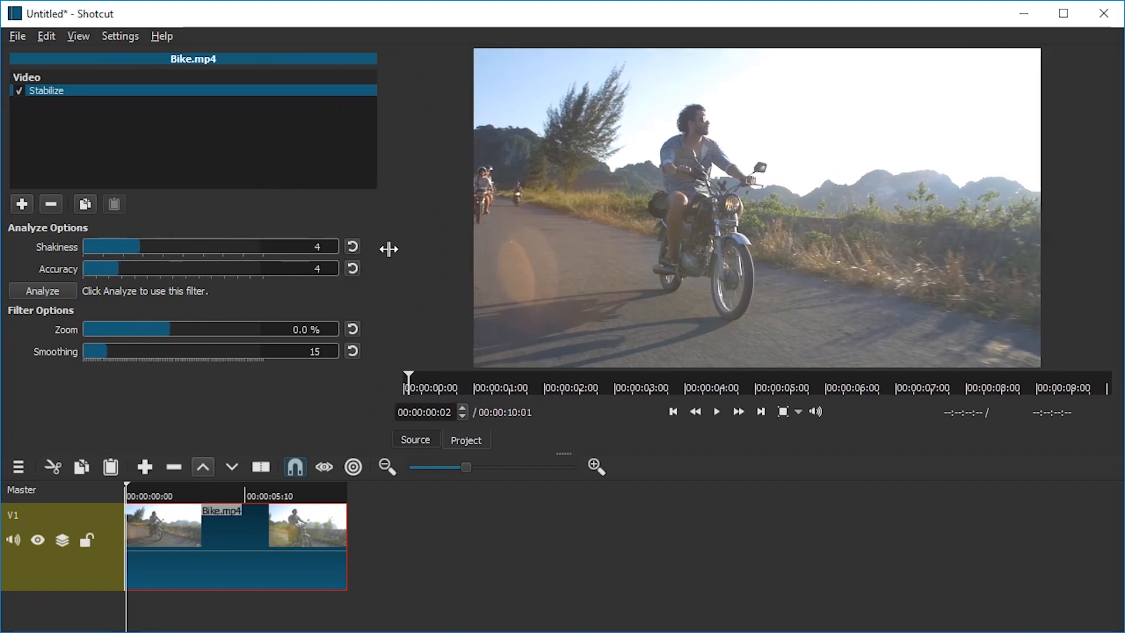
left_click(598, 467)
left_click(598, 467)
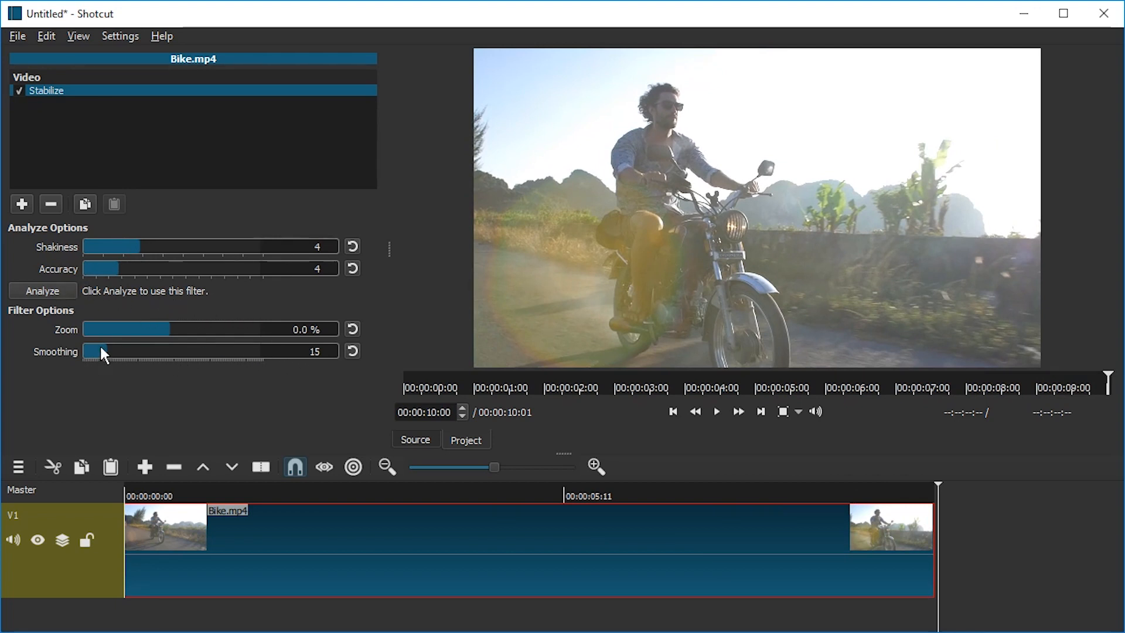
left_click(65, 287)
left_click_drag(354, 55, 504, 79)
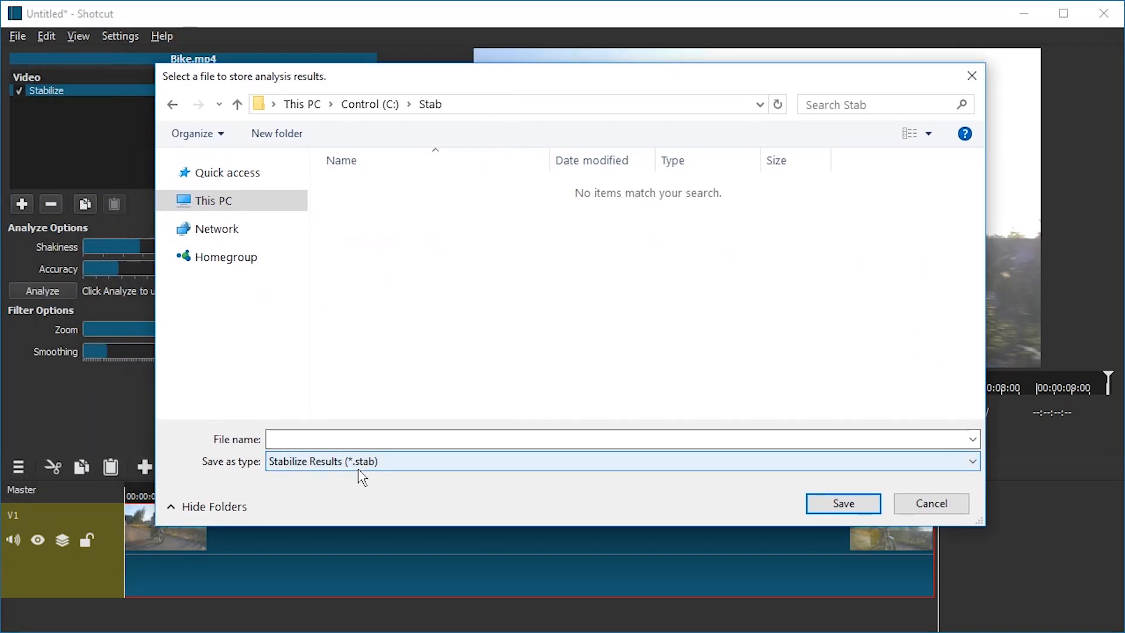
left_click(418, 440)
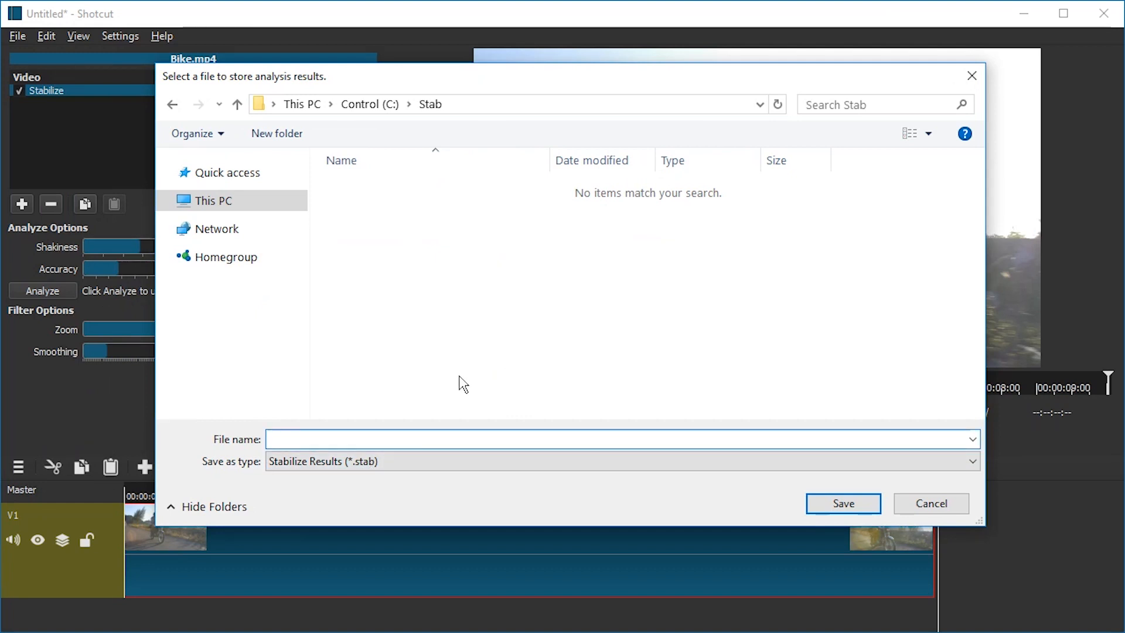
type("Bike")
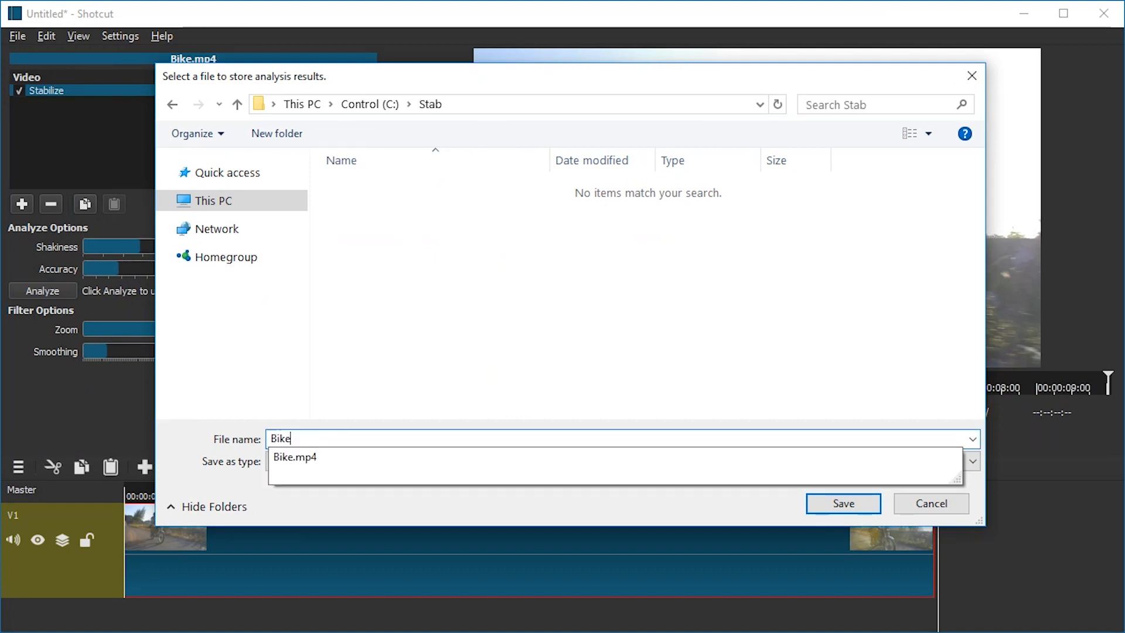
left_click(708, 384)
left_click(873, 505)
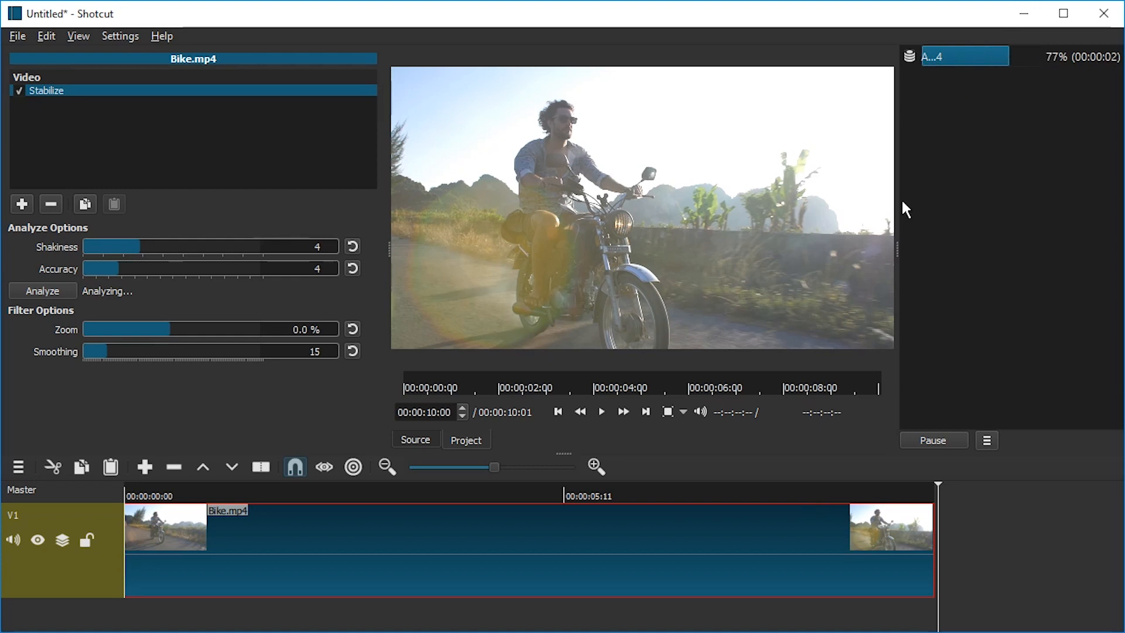
- Play the stabilized clip and set the filter's Smoothing to 100
left_click_drag(896, 208, 971, 217)
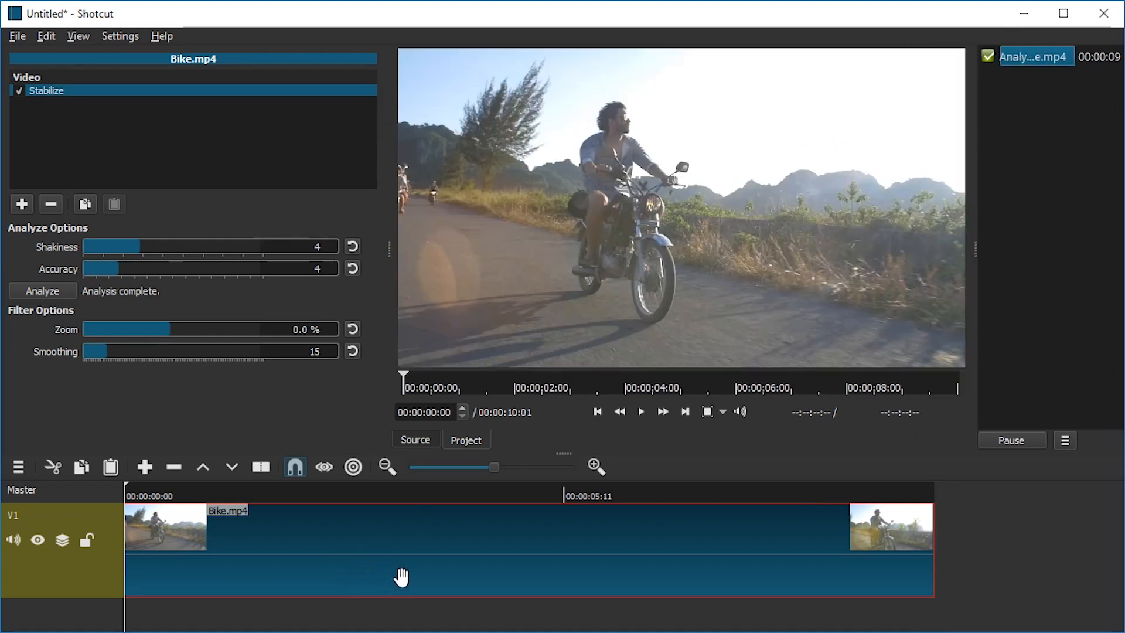
key("space")
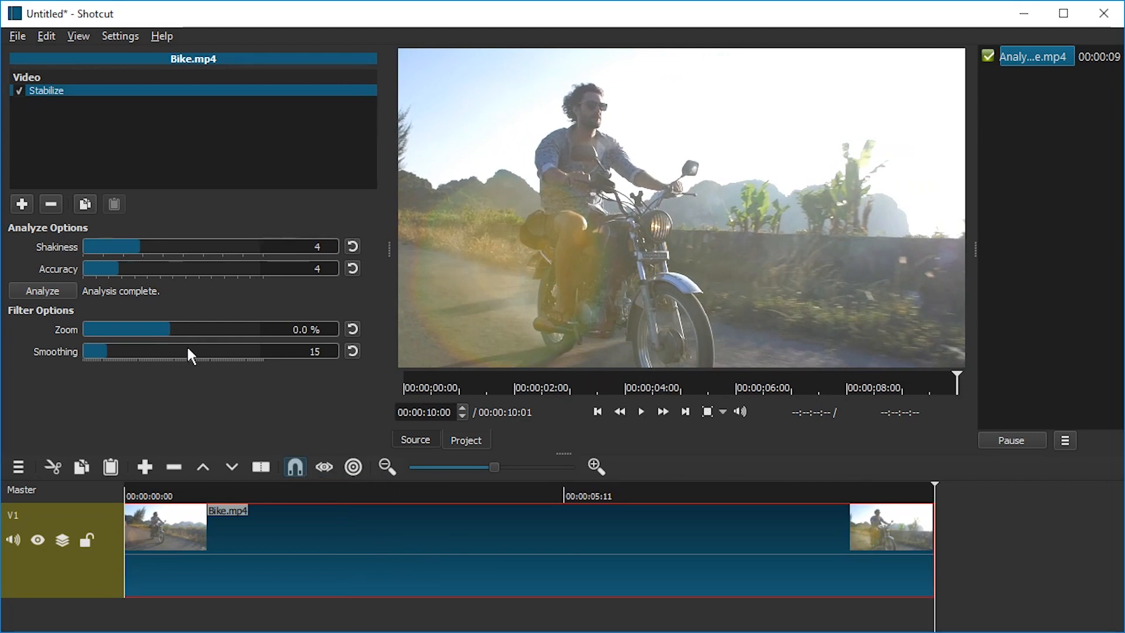
left_click_drag(188, 352, 276, 353)
left_click(90, 355)
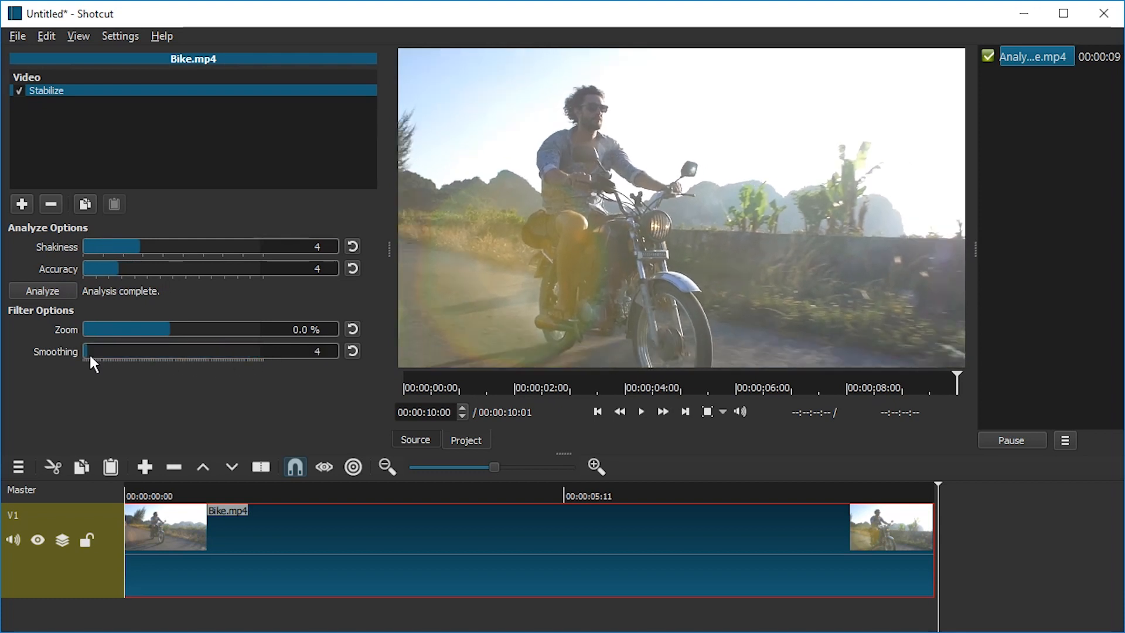
left_click_drag(109, 359, 263, 353)
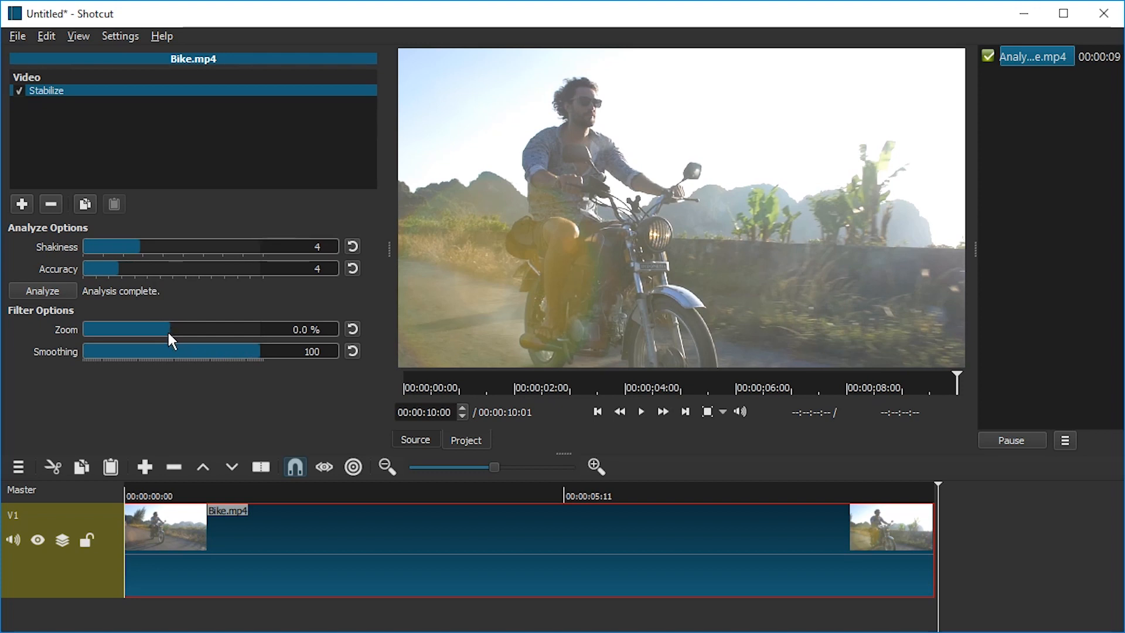
- Adjust the filter's Zoom and return it to 0 %
mouse_move(168, 334)
left_mouse_down()
mouse_move(89, 350)
mouse_move(115, 328)
mouse_move(185, 334)
mouse_move(175, 328)
left_mouse_up()
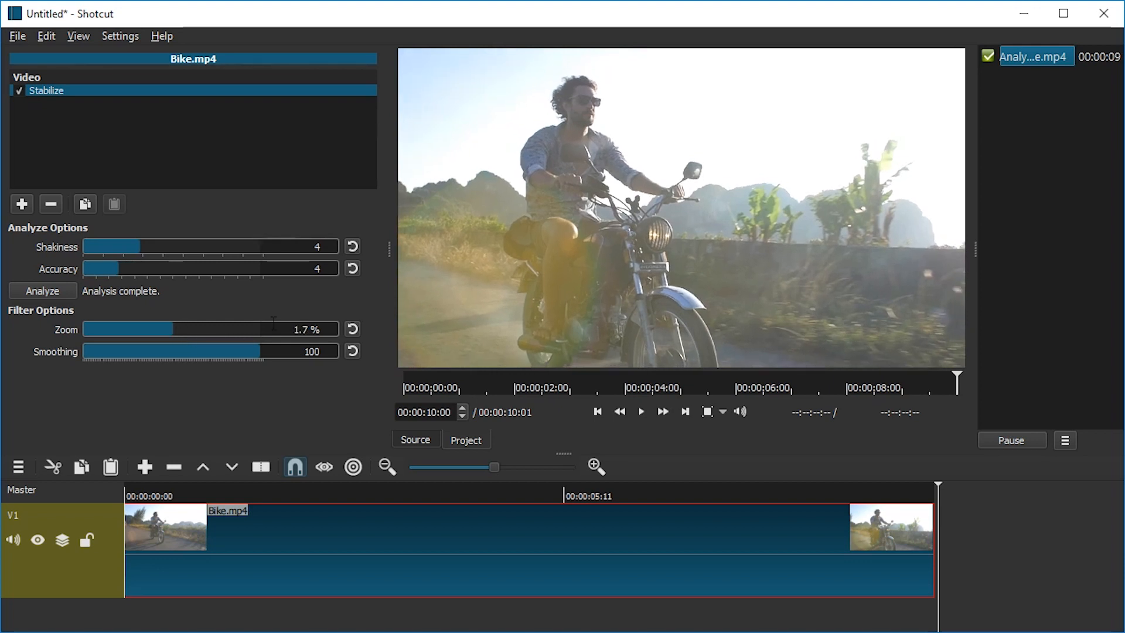
key("Tab")
type("0")
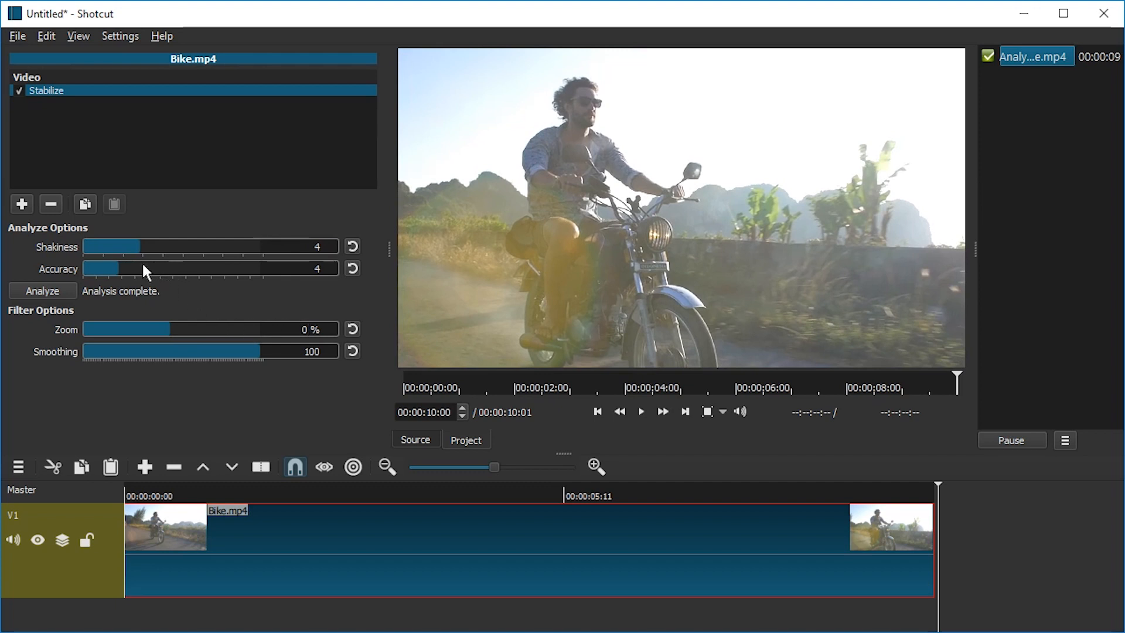
- Re-analyze the clip with Accuracy 15 and Shakiness 10, saving the results as BikeMax
left_click_drag(139, 263, 219, 265)
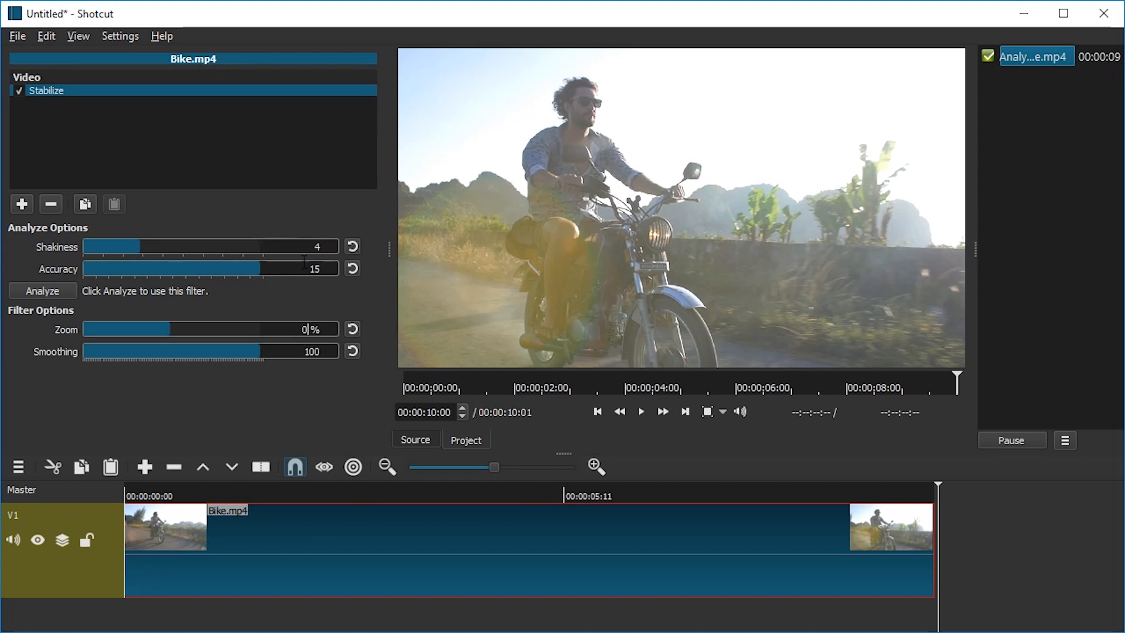
left_click_drag(184, 246, 236, 243)
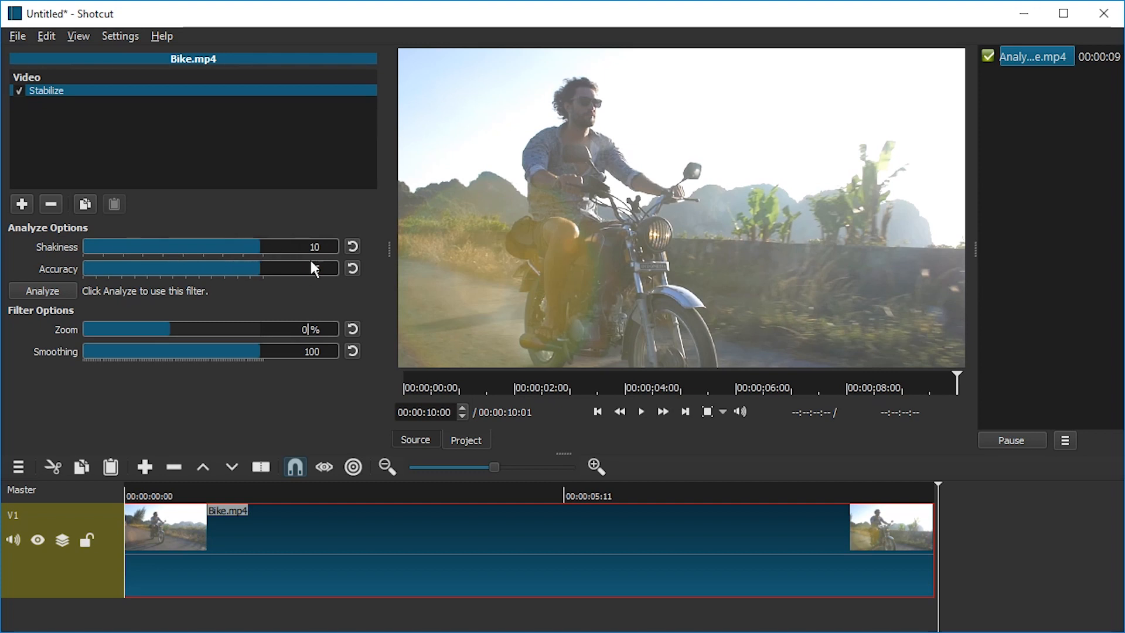
left_click(61, 292)
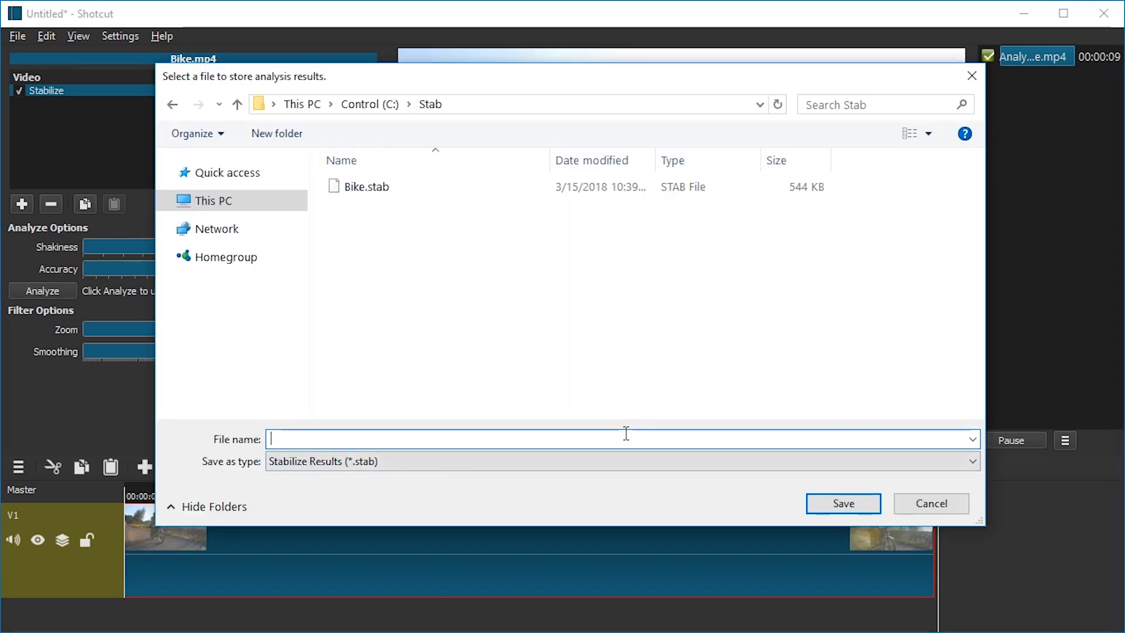
type("BikeMan")
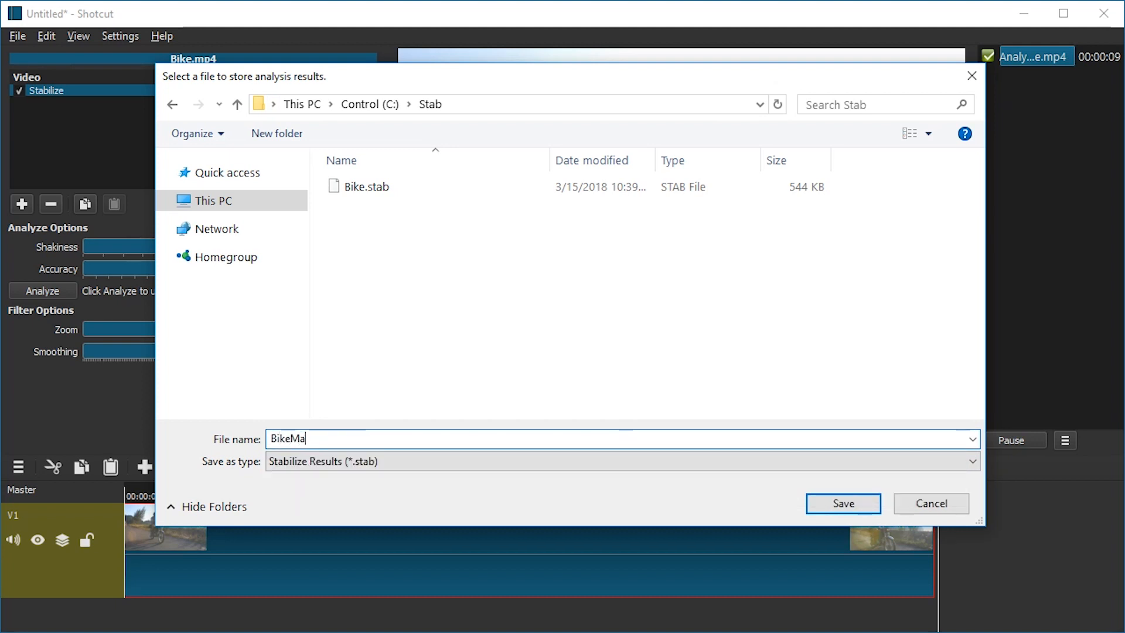
key("Return")
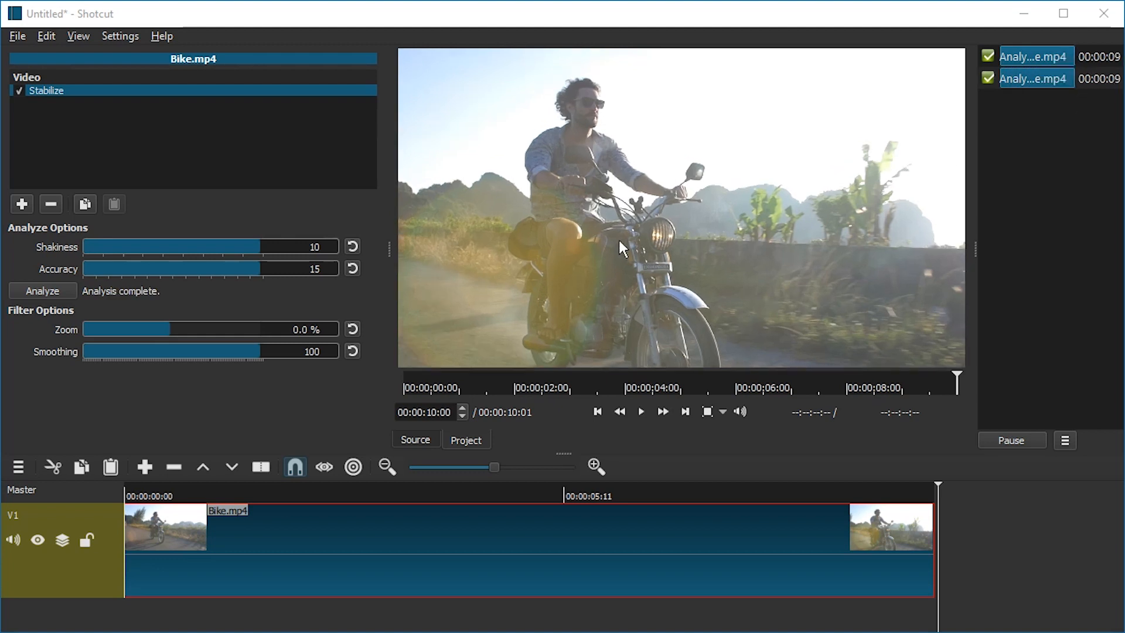
- Play the stabilized clip from the beginning to review the result
left_click(170, 490)
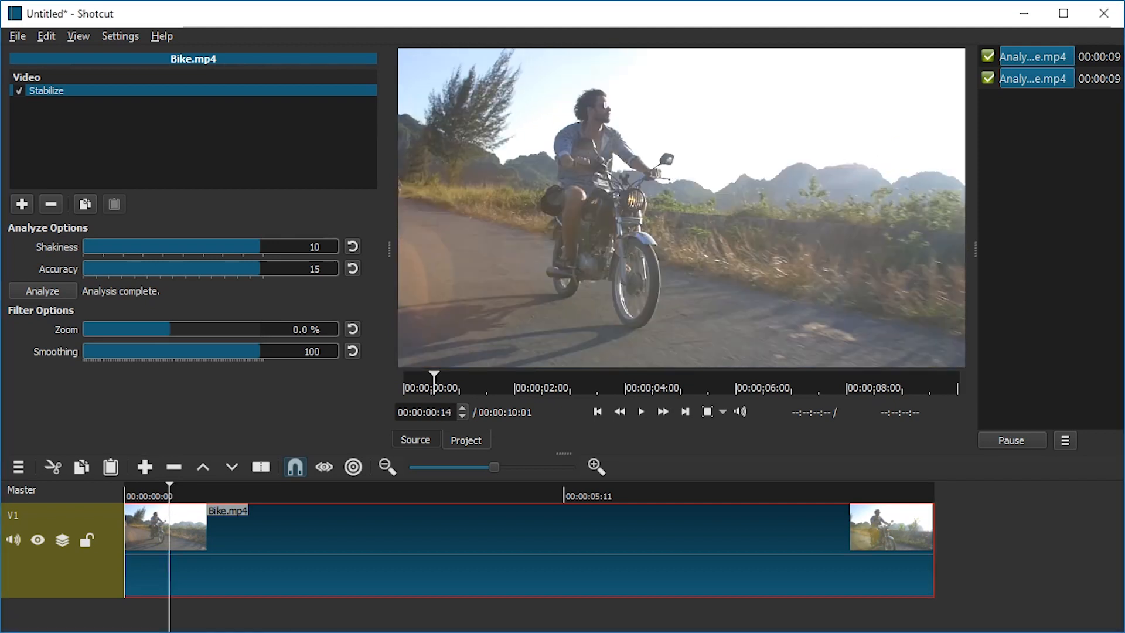
key("Home")
key("space")
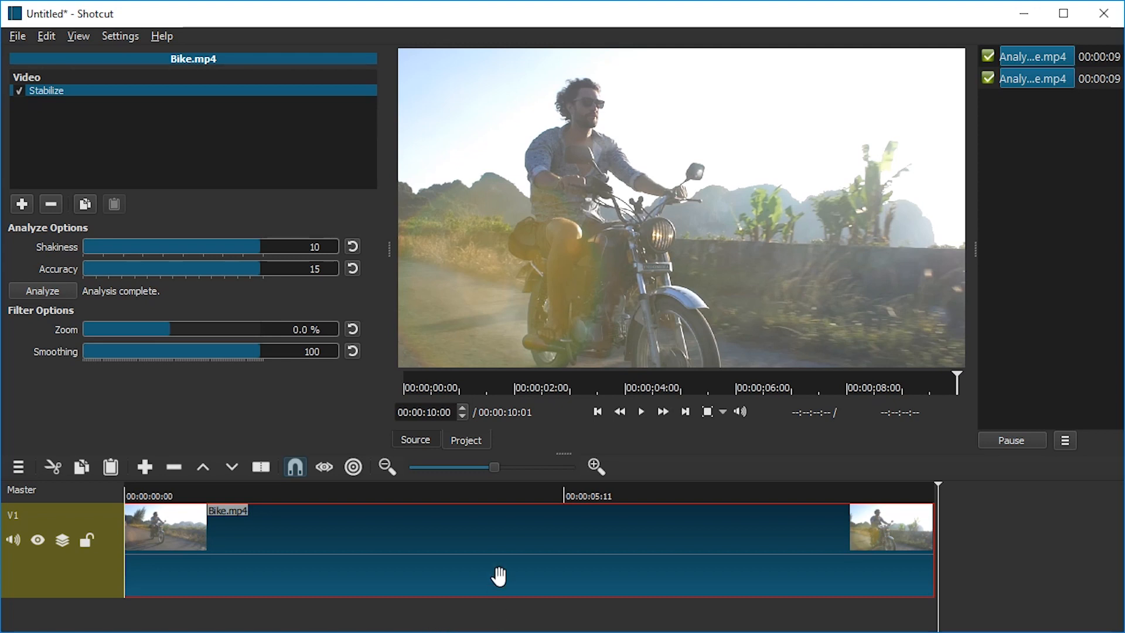
- Save the project as BikeMax
left_click(16, 40)
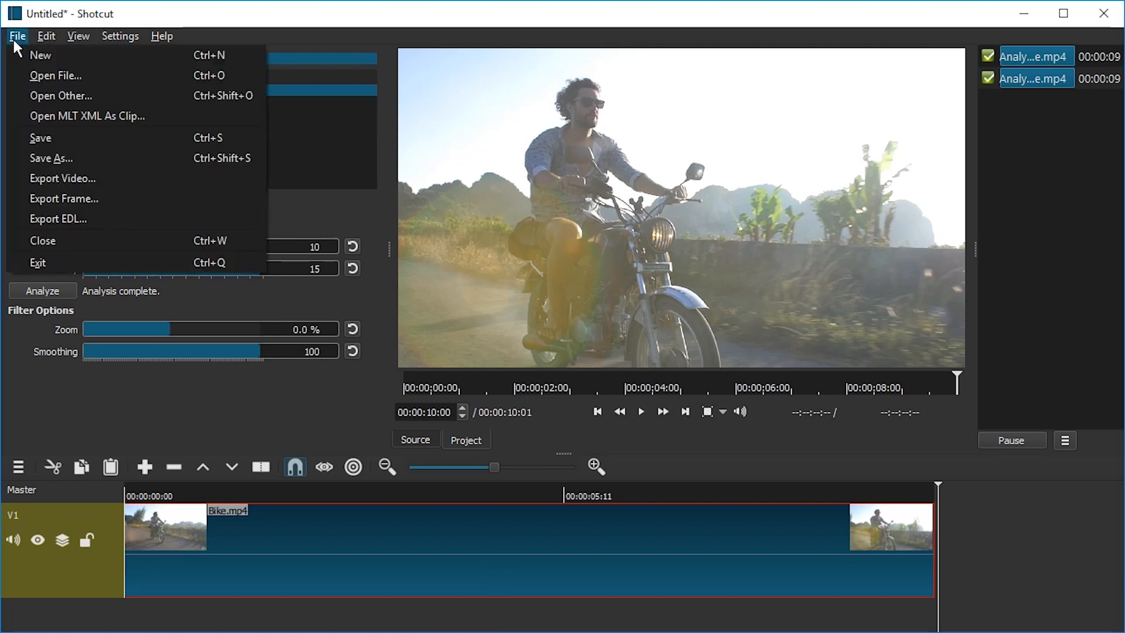
left_click(43, 138)
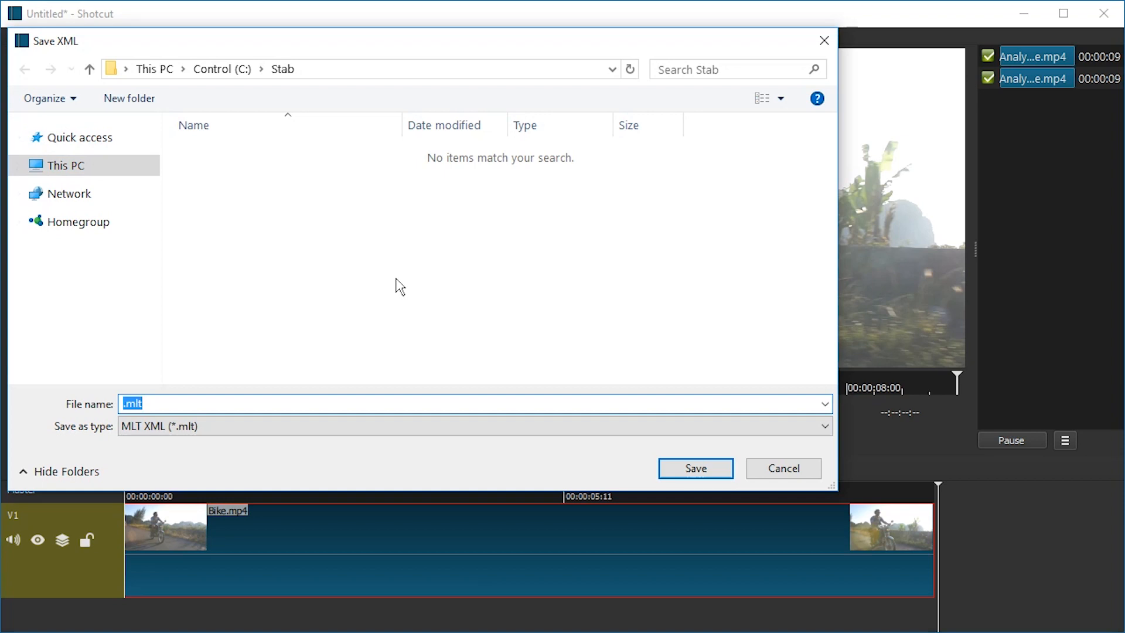
type("BikeMax")
key("Return")
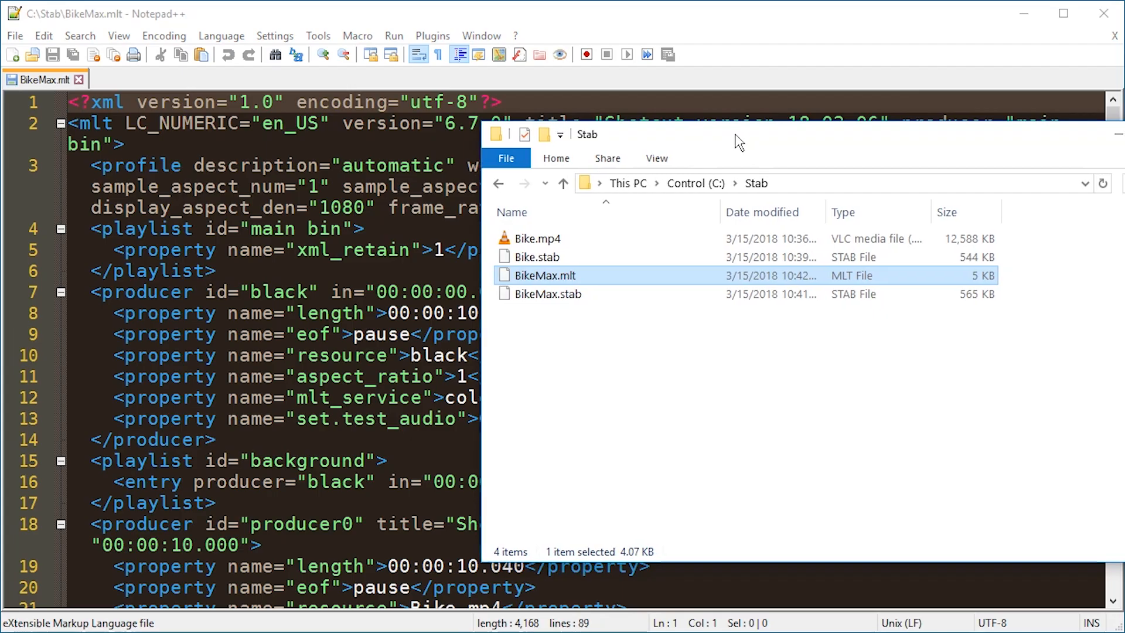
- Search the BikeMax.mlt file in Notepad++ for references to .stab files
left_click_drag(738, 154, 621, 154)
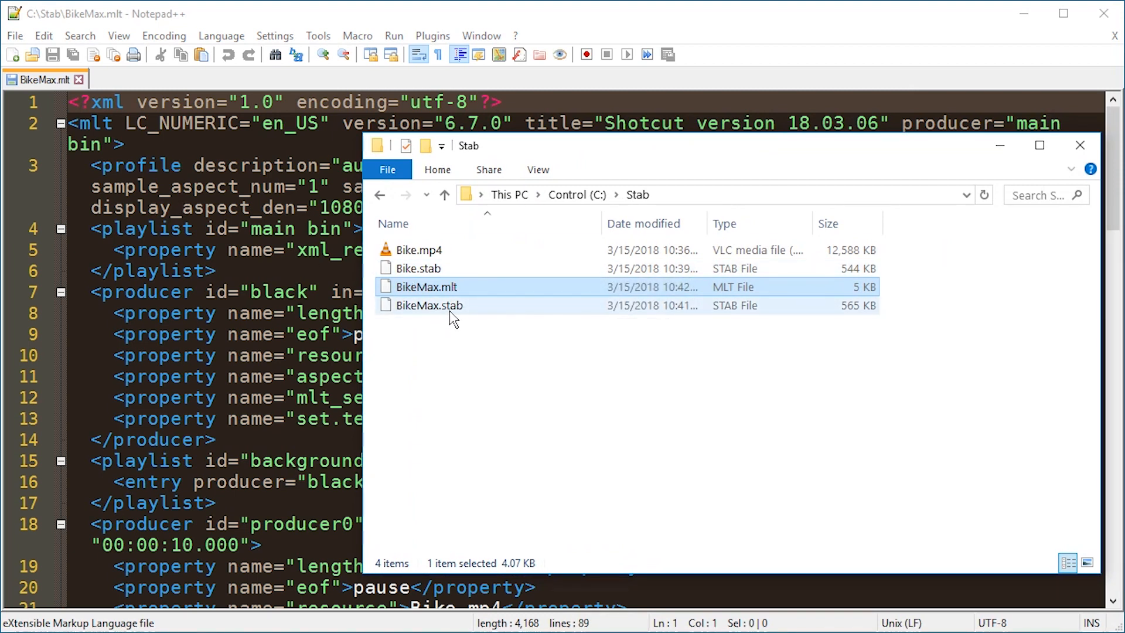
left_click(325, 334)
key("ctrl+f")
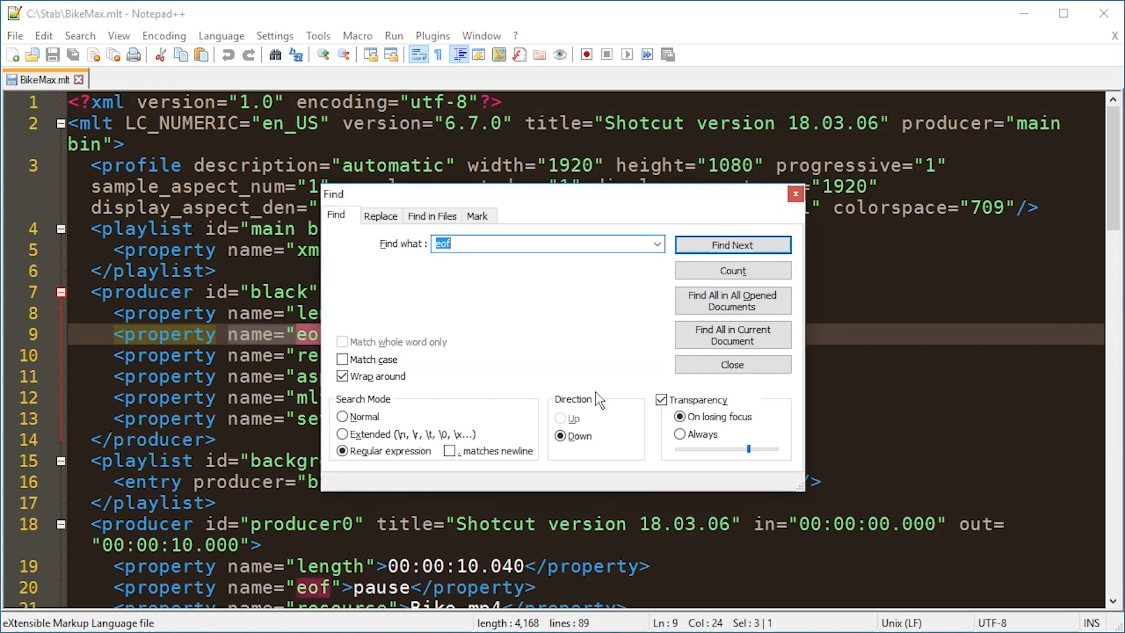
type(".sta")
key("BackSpace")
type("b")
key("Return")
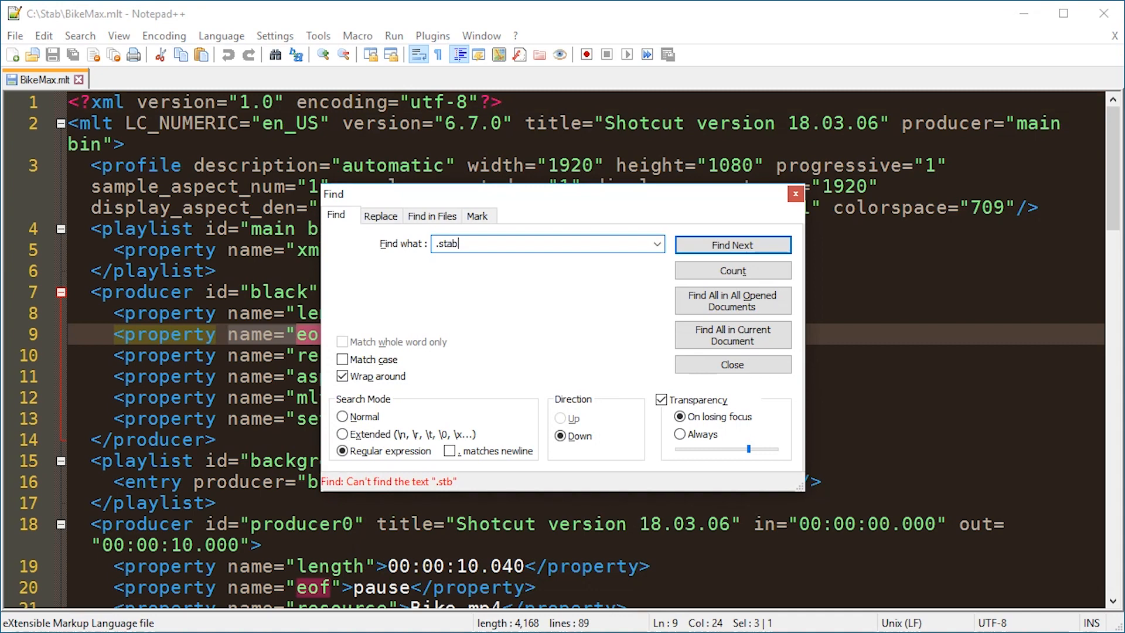
key("Return")
key("Escape")
key("F3")
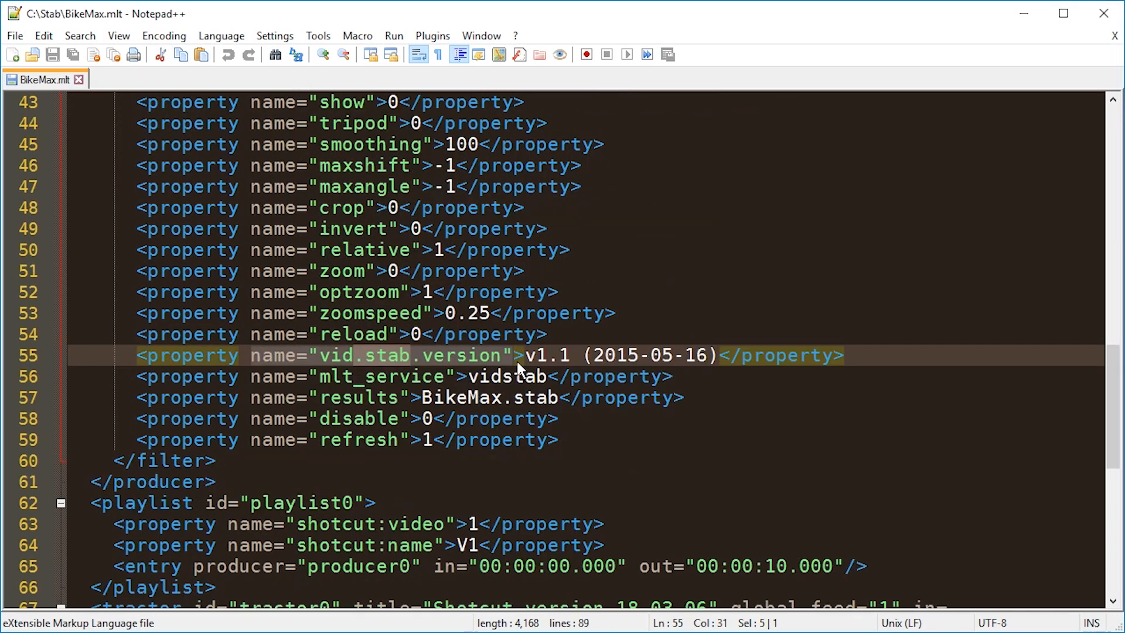
key("F3")
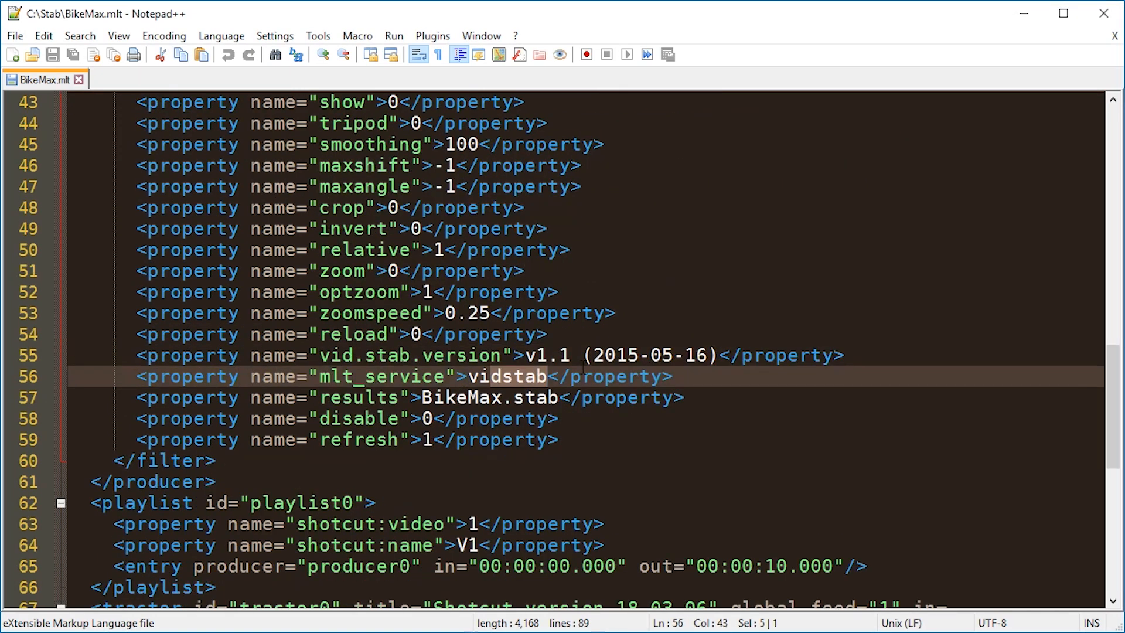
key("F3")
key("F3")
key("F3")
key("F3")
key("F3")
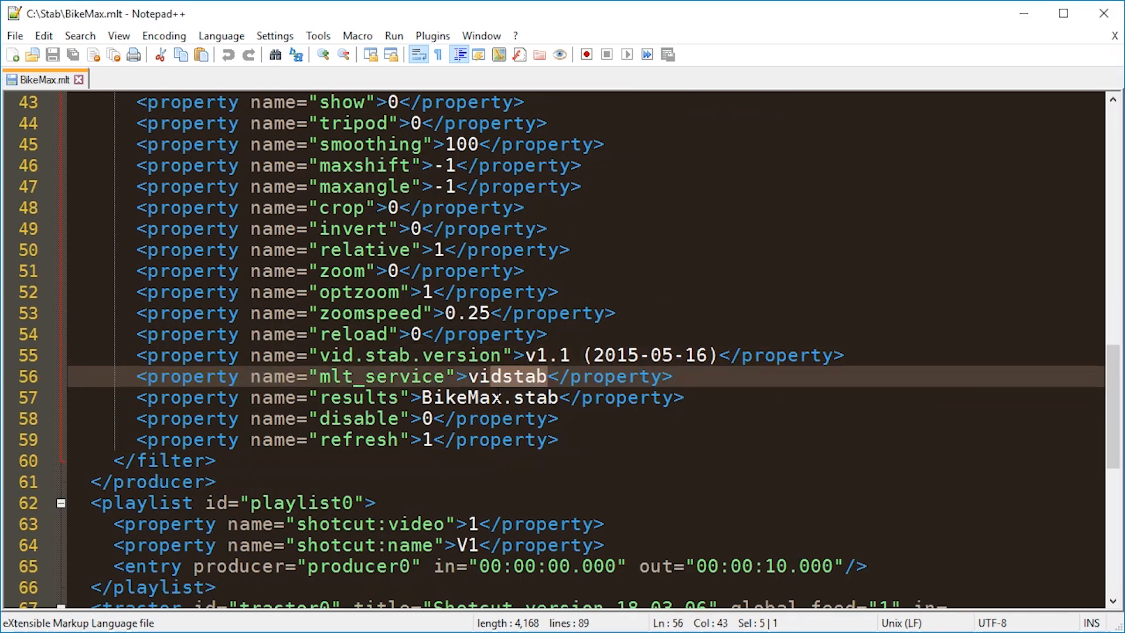
key("F3")
key("F3")
key("F3")
key("F3")
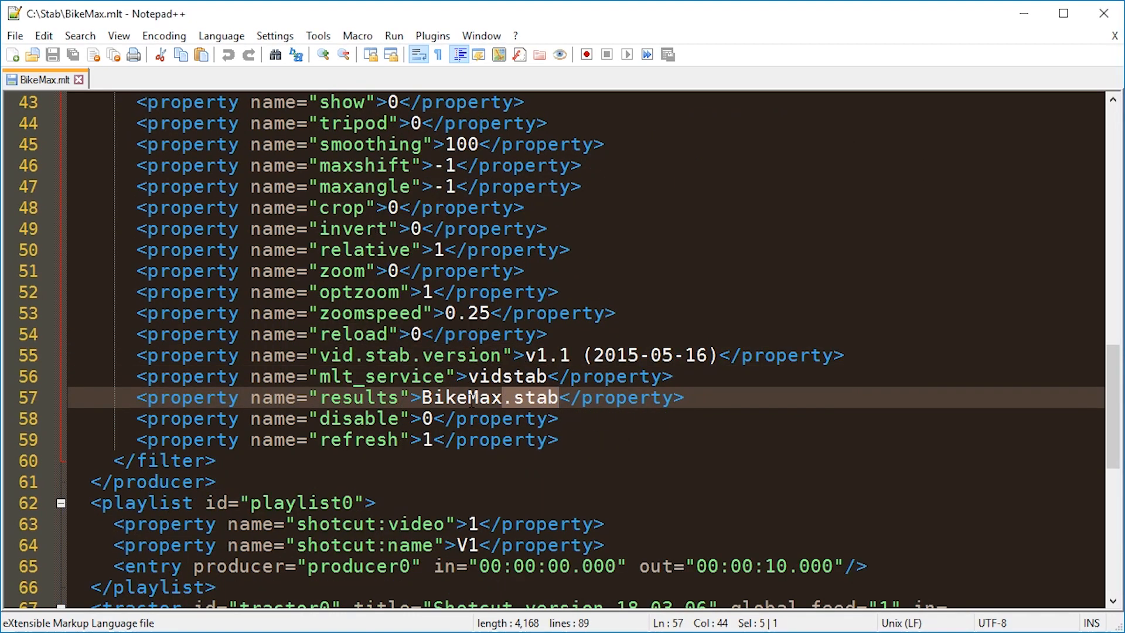
- Change the results property value from the max analysis file to Bike.stab
left_click(469, 398)
key("Delete")
key("Delete")
key("Delete")
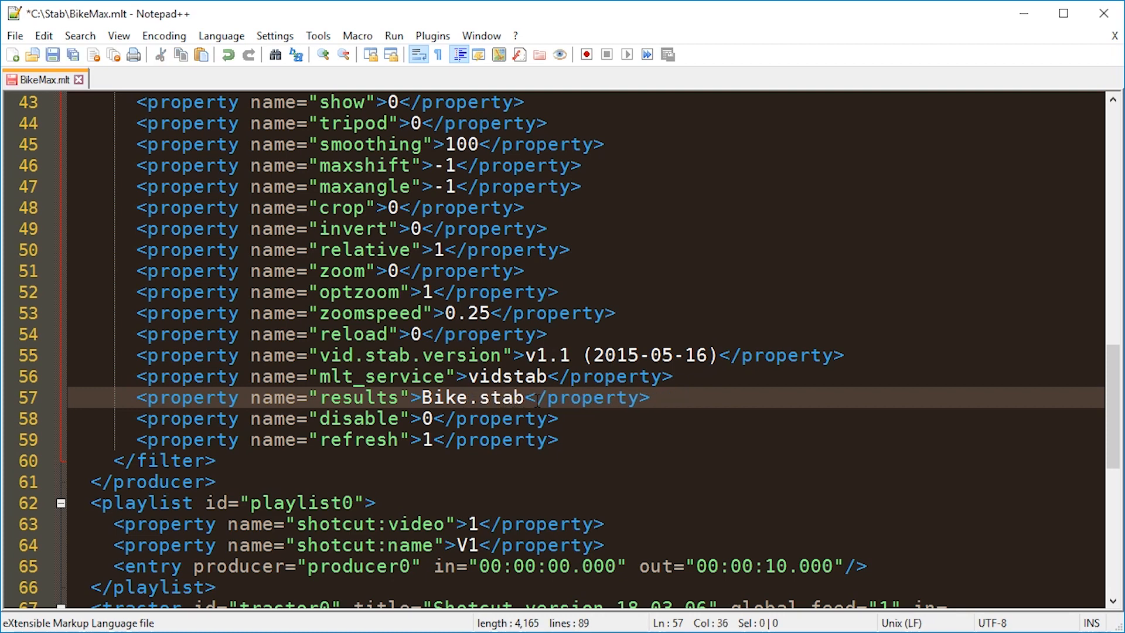
- Change the filter's filename property value to Bike.stab as well
key("F3")
key("F3")
key("Left")
key("Left")
key("Left")
key("Left")
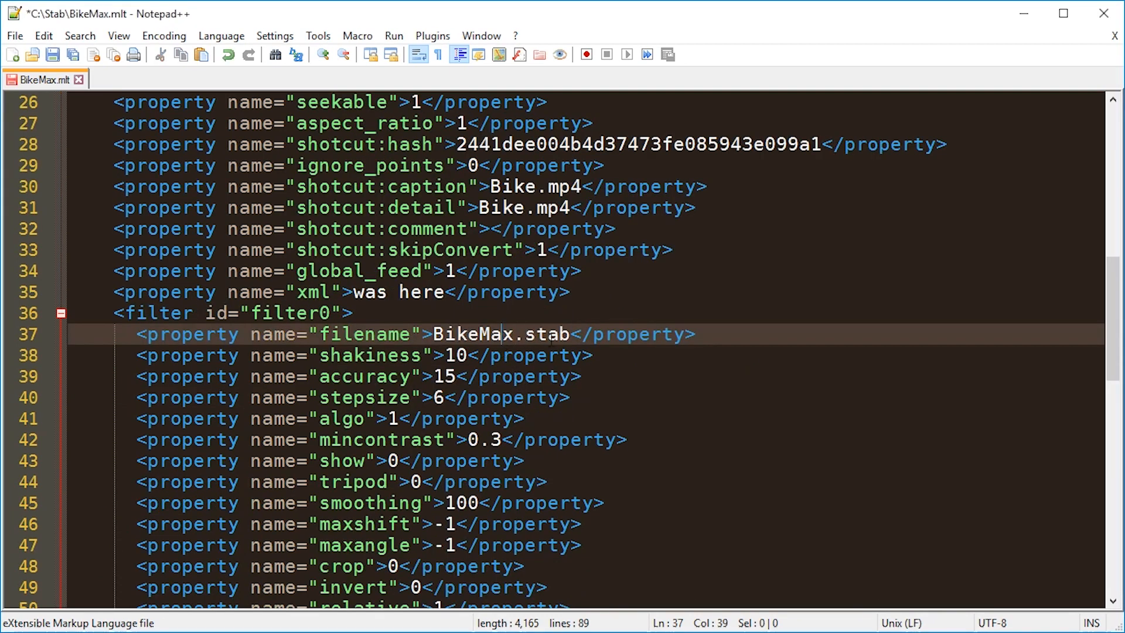
key("Delete")
key("Delete")
key("Delete")
- Check the remaining .stab references and save the edited file as BikeDefault.mlt
key("F3")
key("F3")
key("F3")
key("F3")
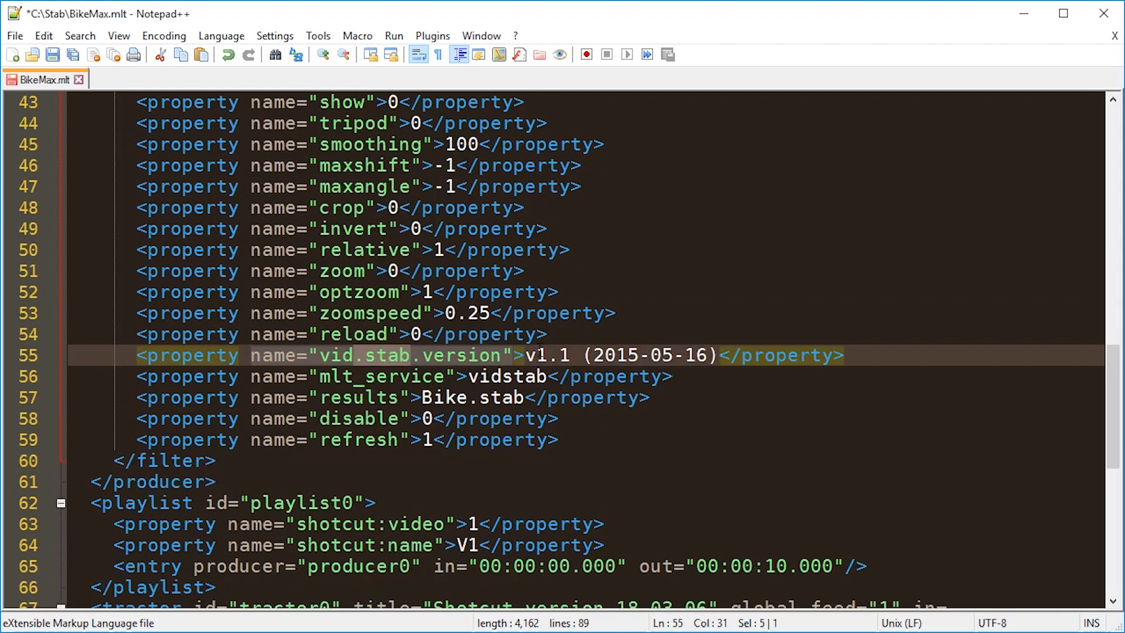
key("F3")
key("F3")
key("F3")
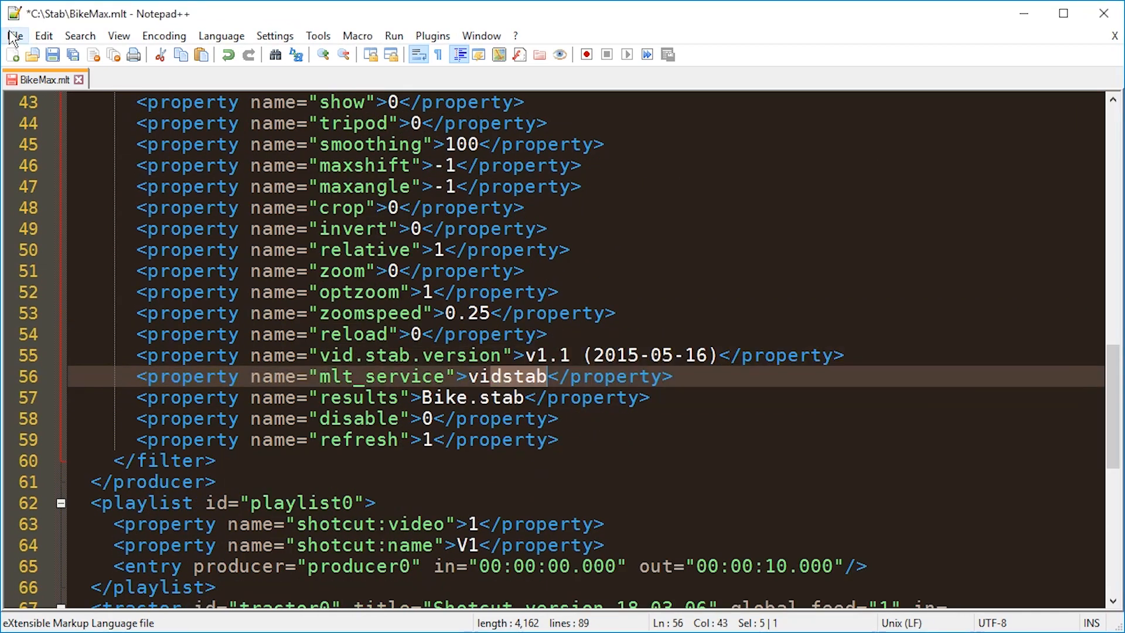
key("ctrl+alt+s")
type("BikeDefa")
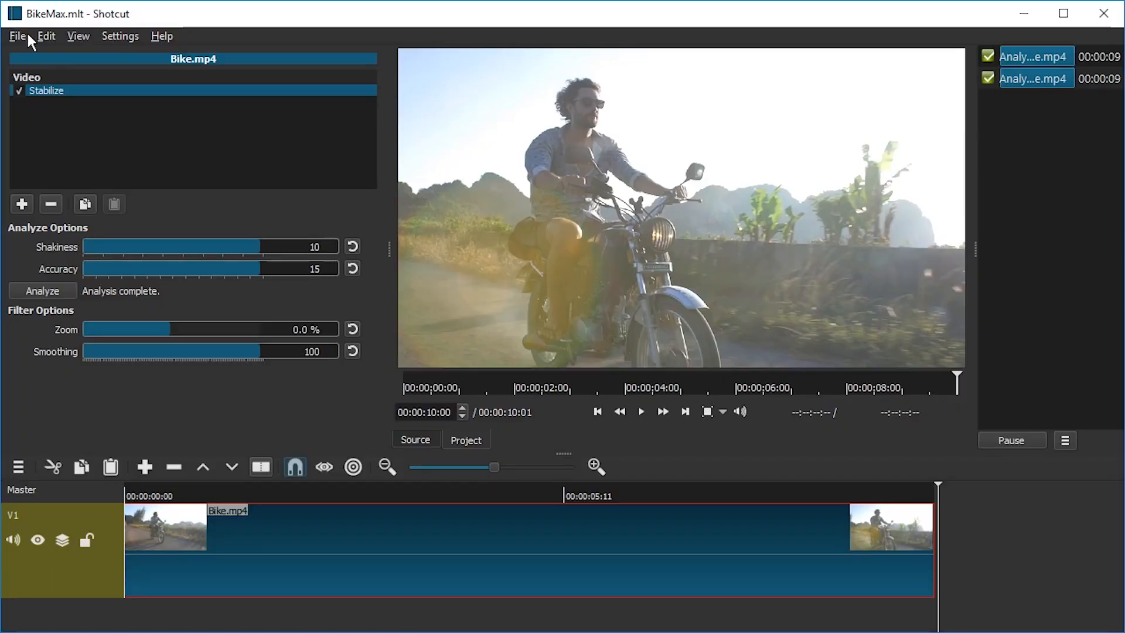
- Switch to Shotcut and export the timeline to the Stab folder as BikeMax.mp4
left_click(28, 37)
left_click(89, 178)
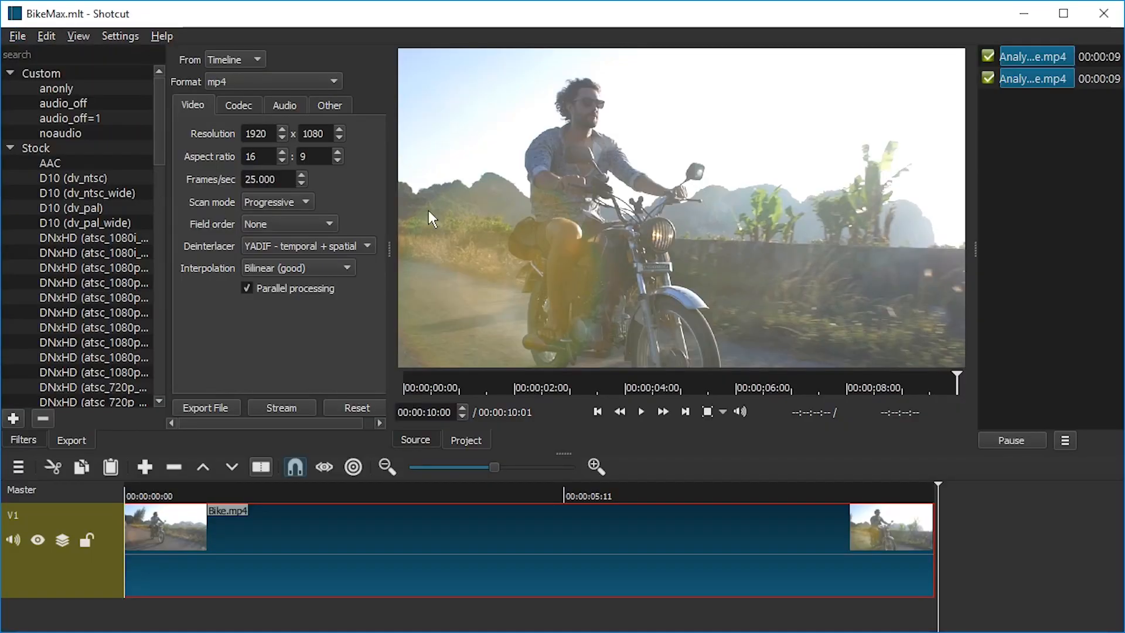
left_click(224, 407)
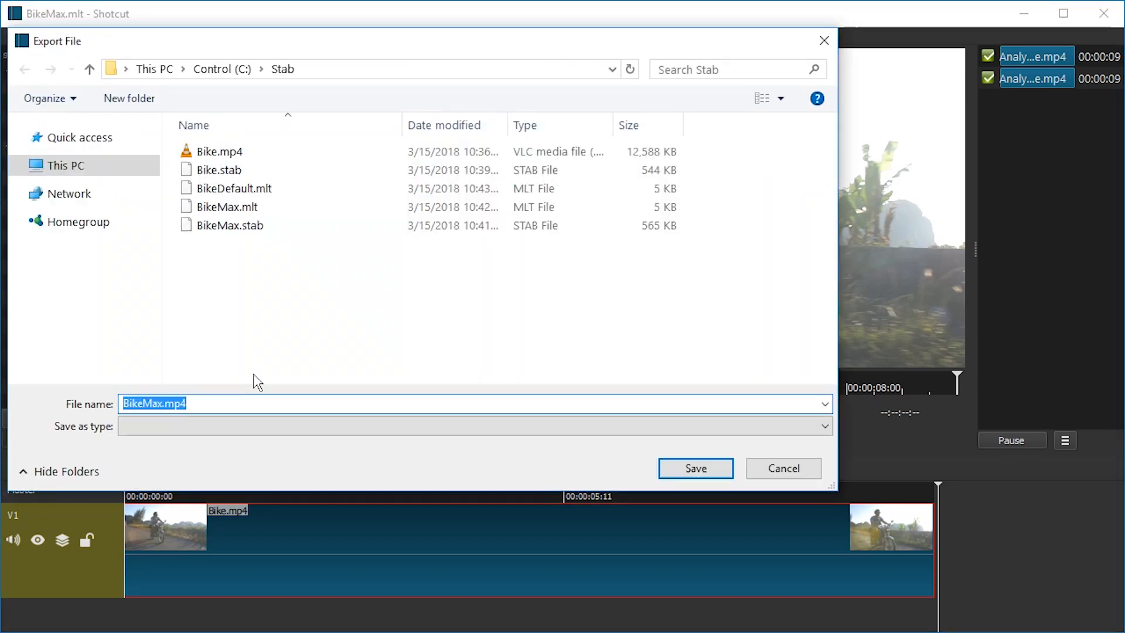
key("Return")
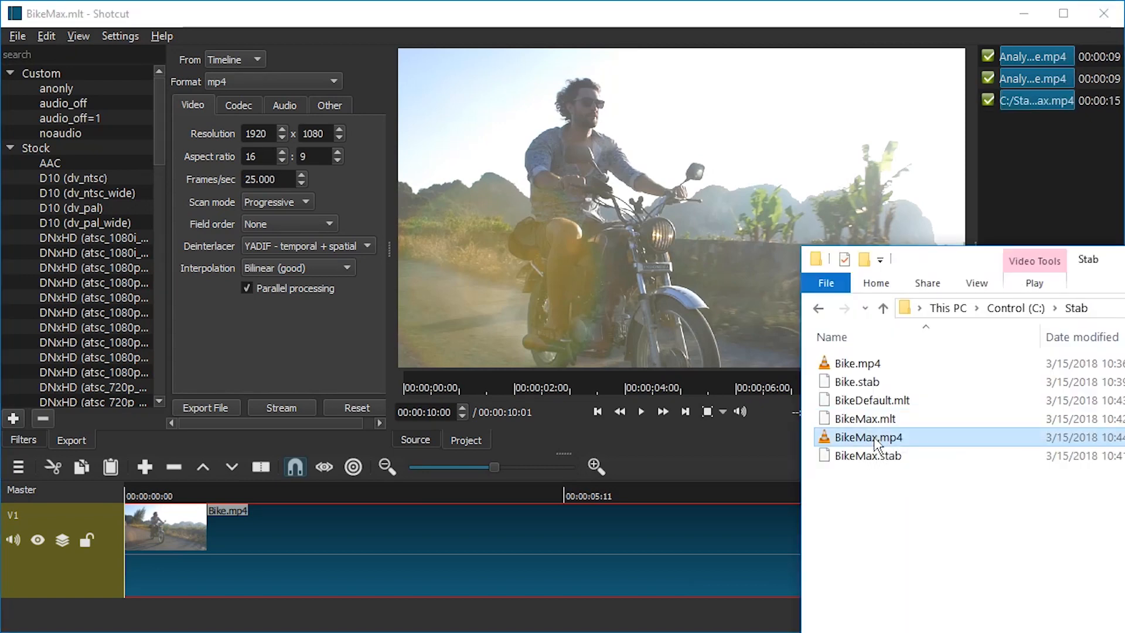
- Open BikeDefault.mlt in Shotcut and export it as BikeDefault.mp4
left_click_drag(872, 400, 643, 207)
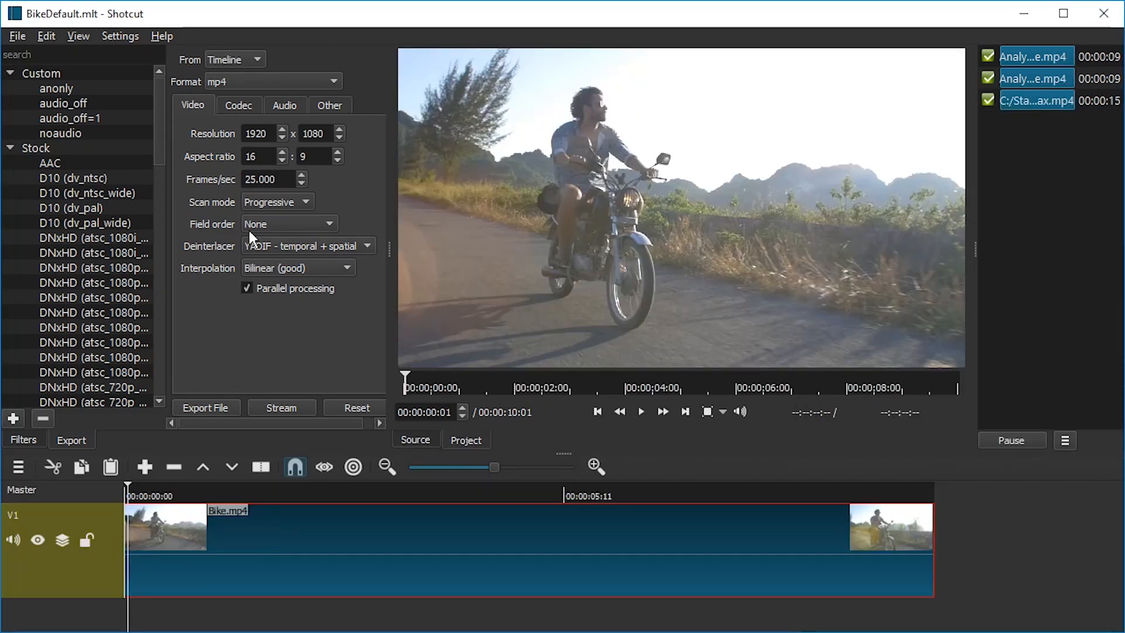
left_click(205, 408)
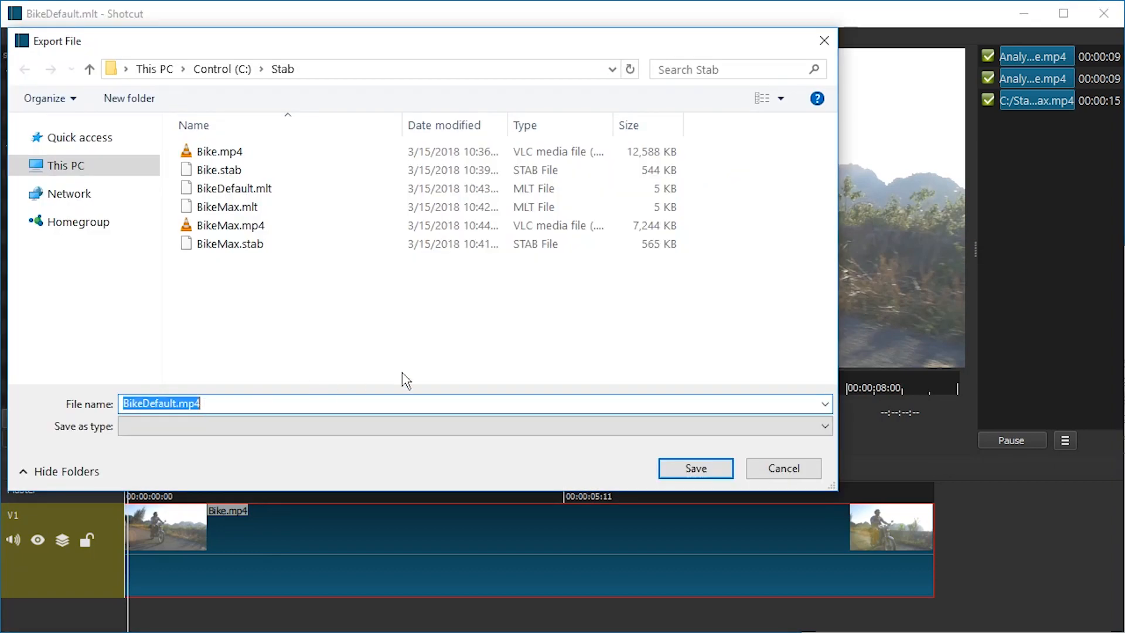
left_click(680, 470)
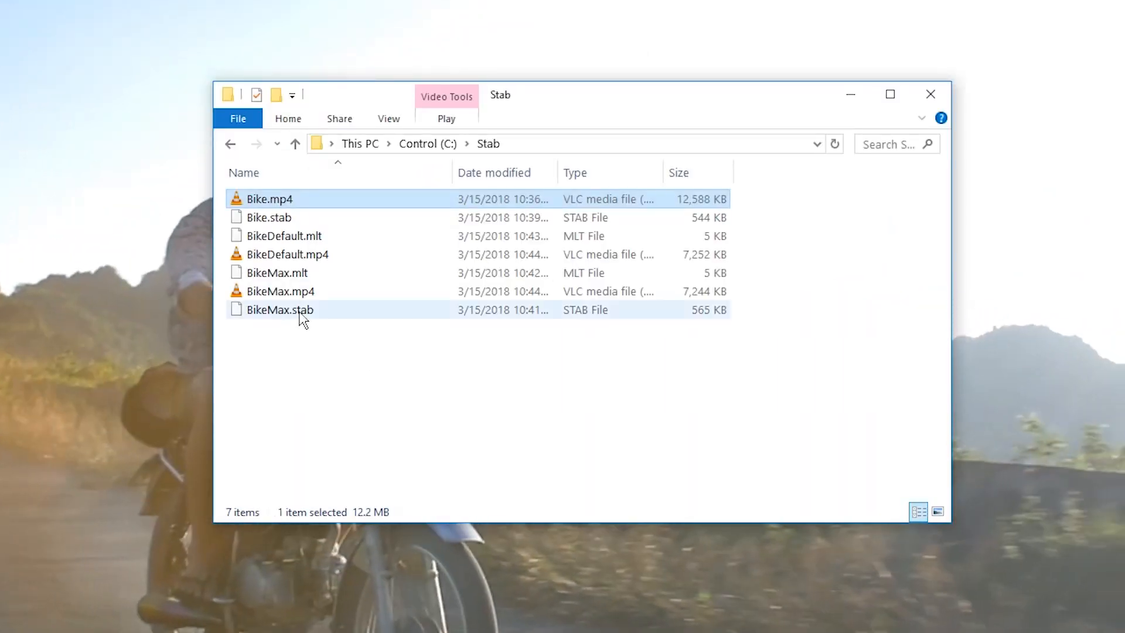
- Play BikeDefault.mp4 from the Stab folder to review it
left_click(307, 253)
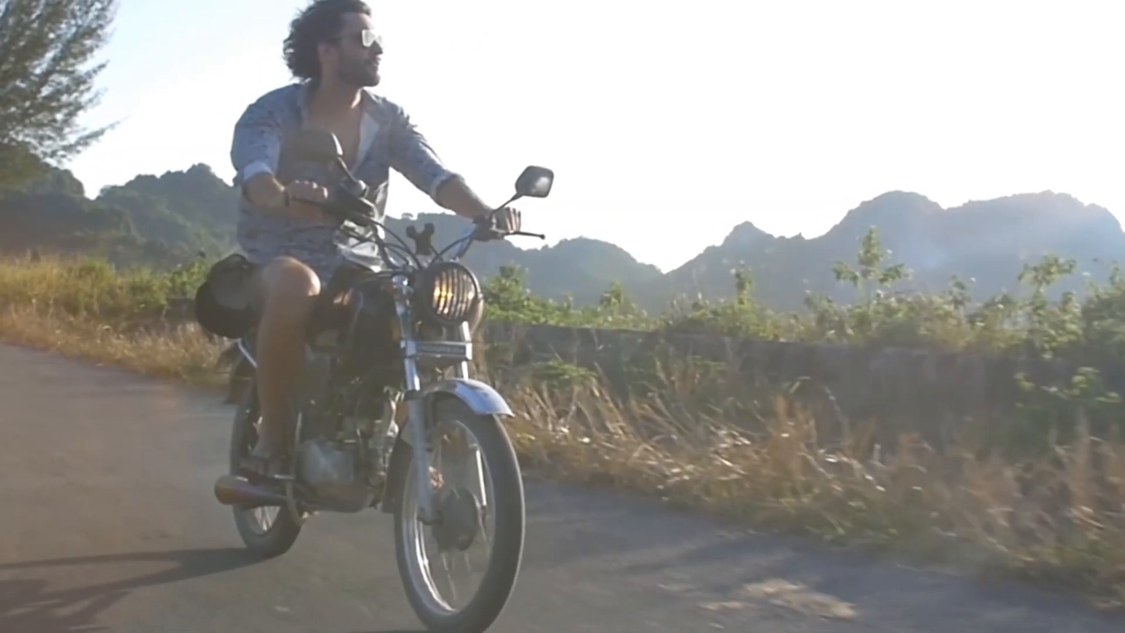